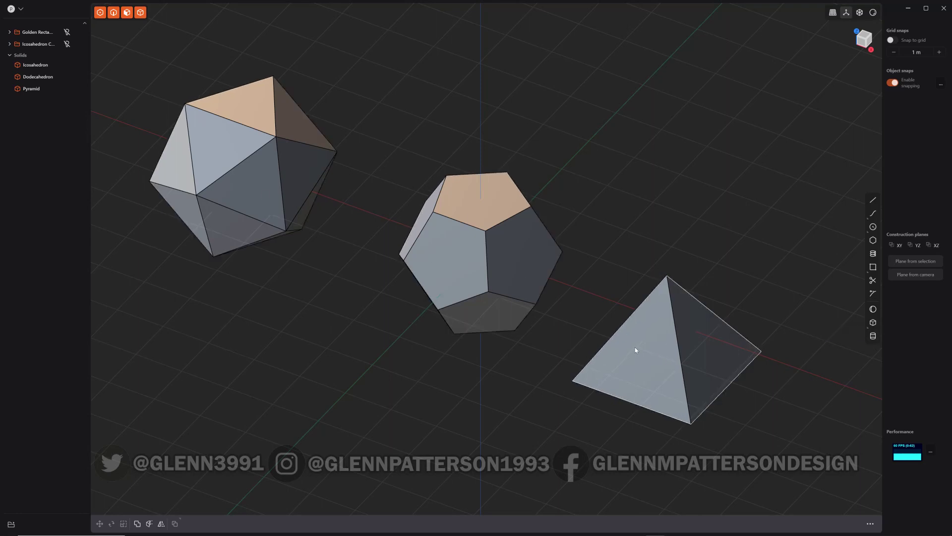
Turn on grid snapping and create a 2 m cube on empty ground behind the existing solids
click(892, 41)
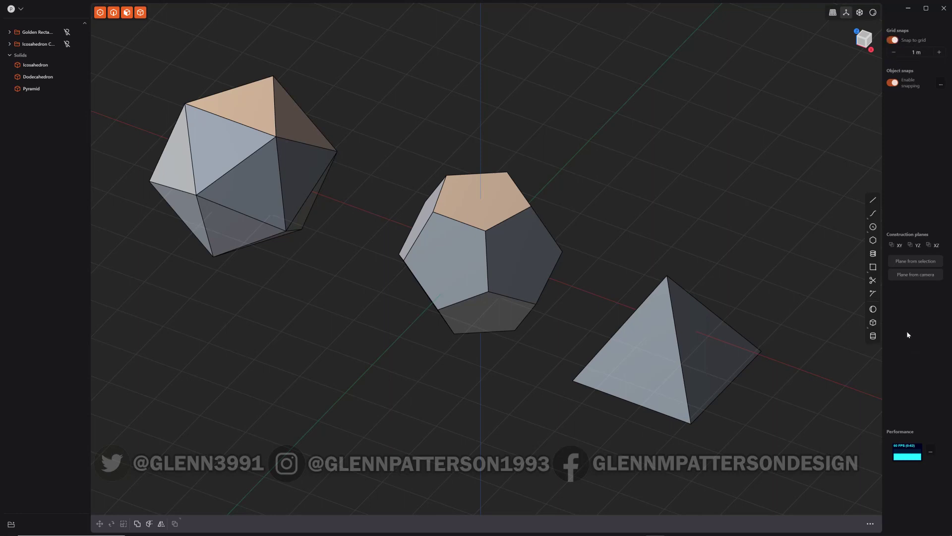
click(873, 323)
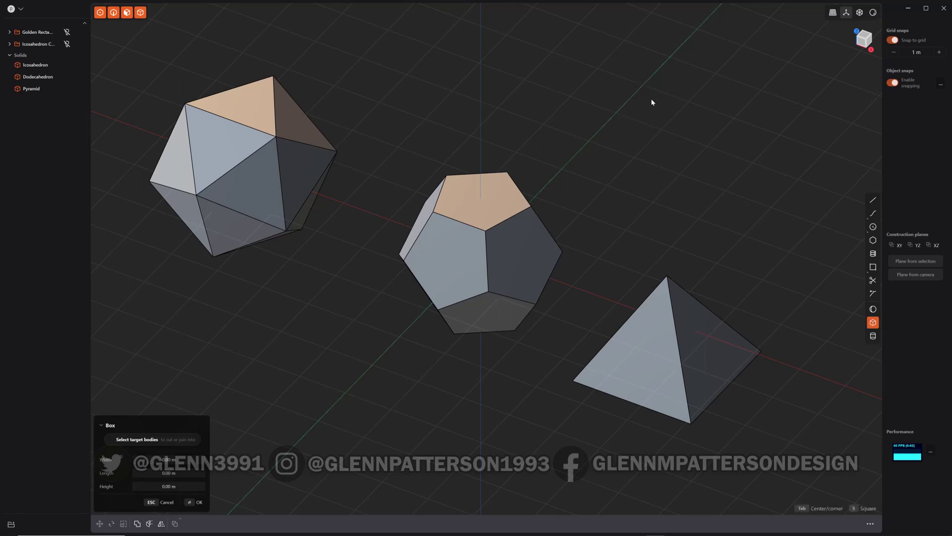
click(671, 120)
key(Tab)
click(664, 130)
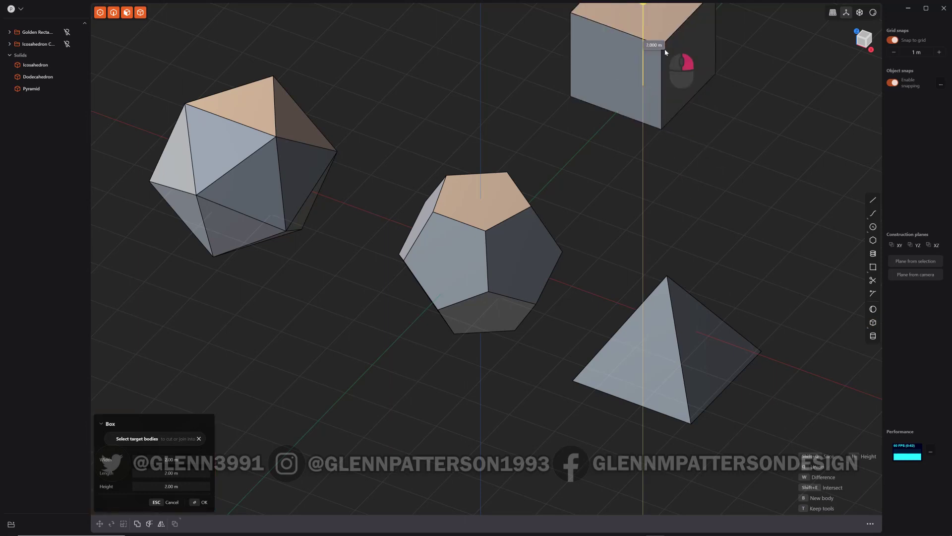
click(665, 52)
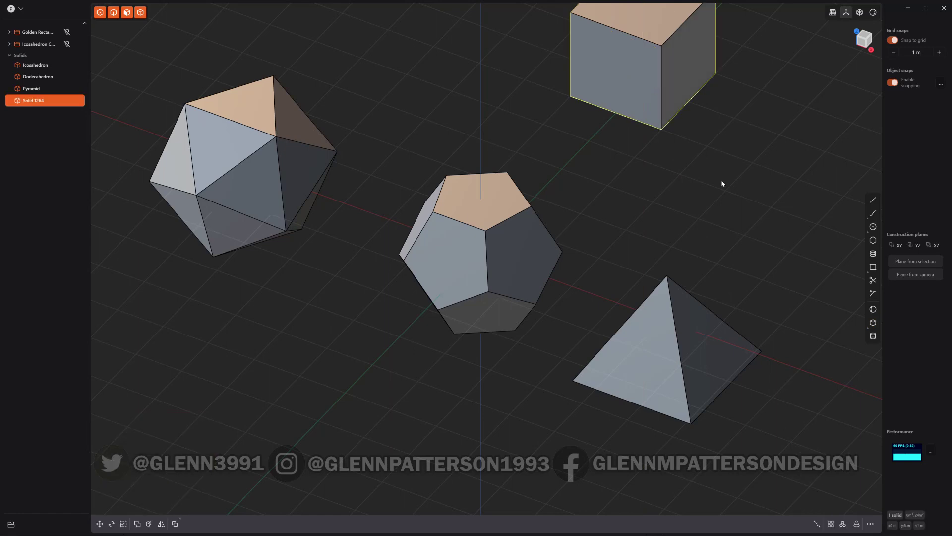
Chamfer the cube's four top edges until the slopes meet at a central apex
shift+middle_drag(723, 179, 669, 411)
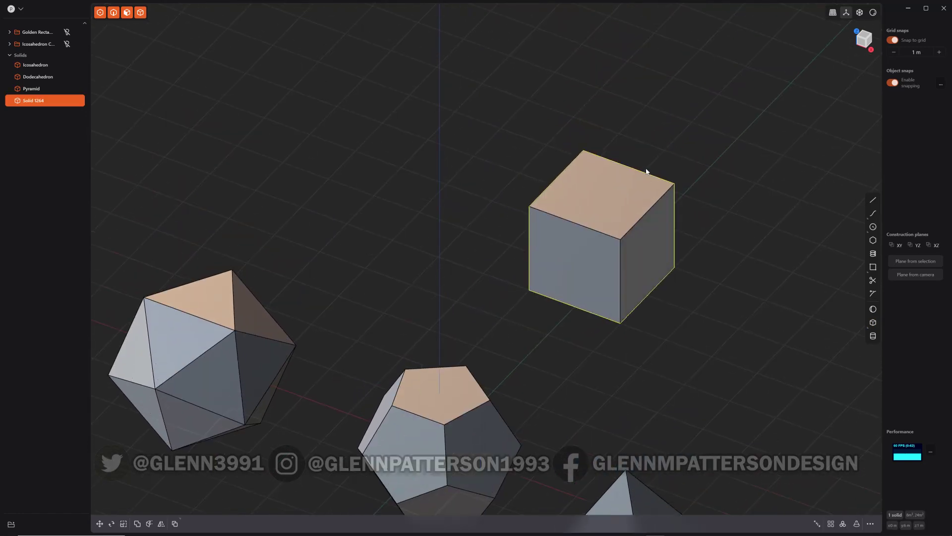
click(616, 197)
key(ctrl)
key(ctrl+2)
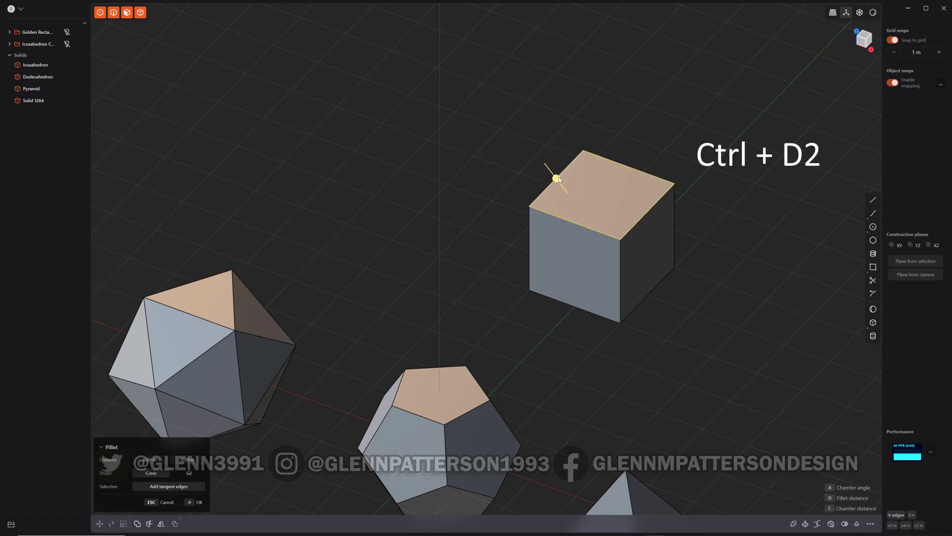
drag(556, 179, 605, 198)
key(Return)
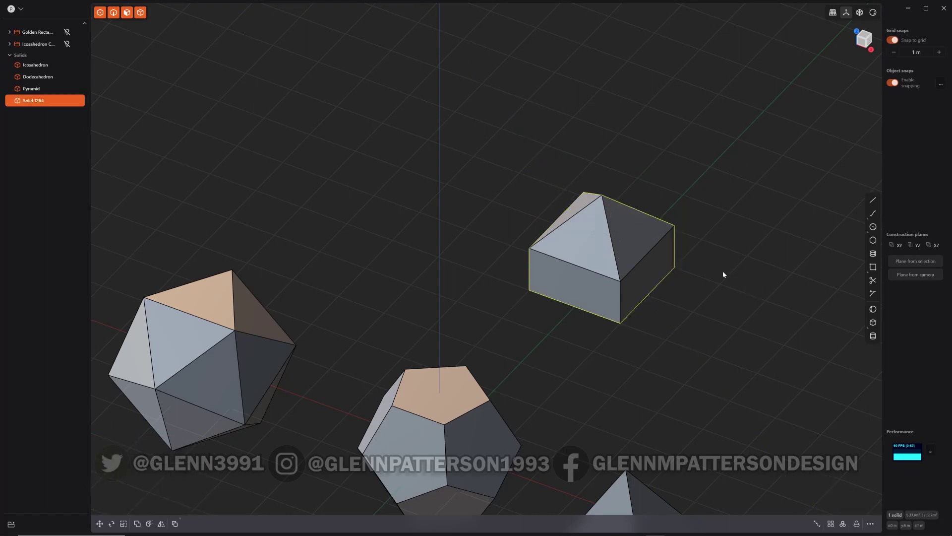
Extrude a vertical side face through the solid to cut away the block beneath the pyramid
mouse_move(723, 279)
middle_down()
mouse_move(651, 249)
mouse_move(674, 286)
mouse_move(706, 278)
middle_up()
click(676, 301)
key(q)
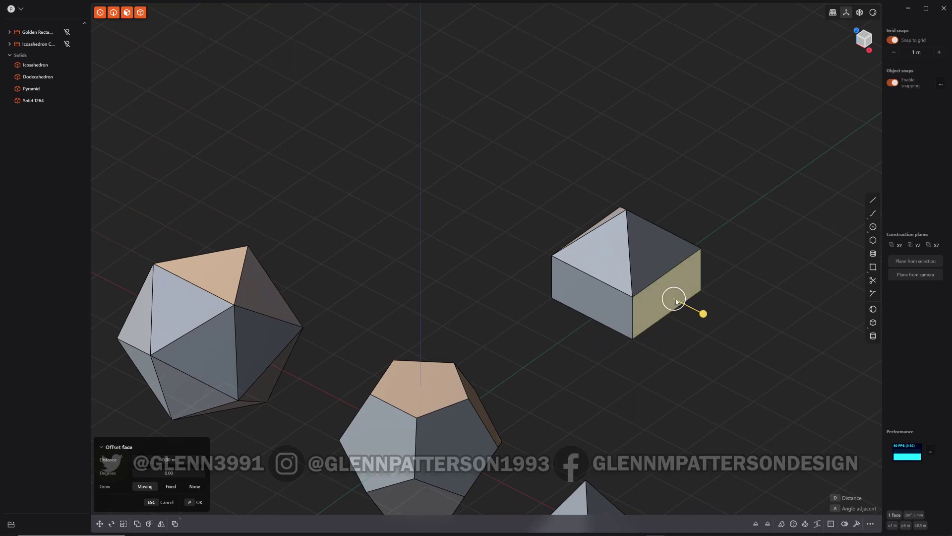
key(e)
drag(702, 313, 542, 229)
right_click(710, 387)
Turn off grid snapping, stretch the new pyramid vertically from its base, and delete it
click(893, 40)
middle_drag(809, 246, 674, 392)
key(s)
key(v)
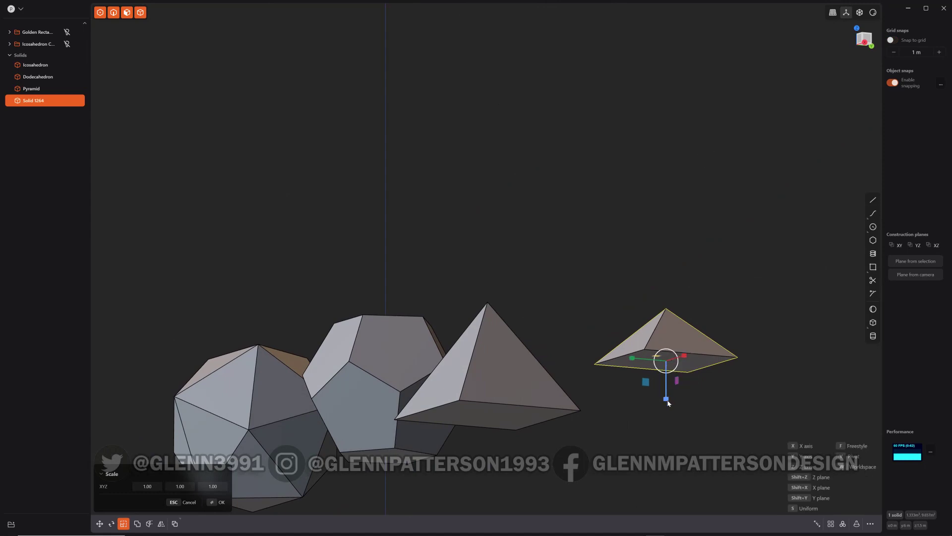
drag(666, 398, 667, 448)
key(Return)
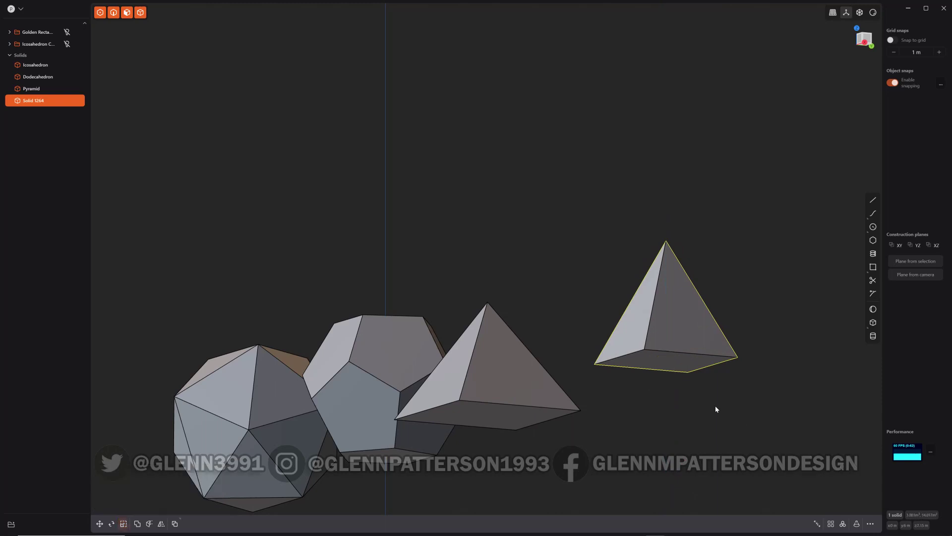
middle_drag(715, 406, 697, 428)
key(x)
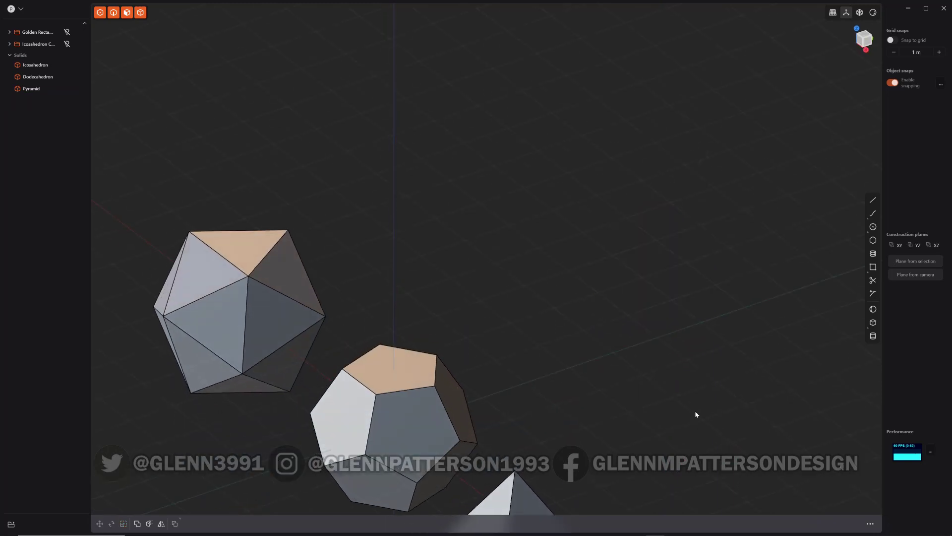
Hide the Dodecahedron solid and draw a regular five-sided polygon centred on the origin
middle_drag(736, 299, 738, 256)
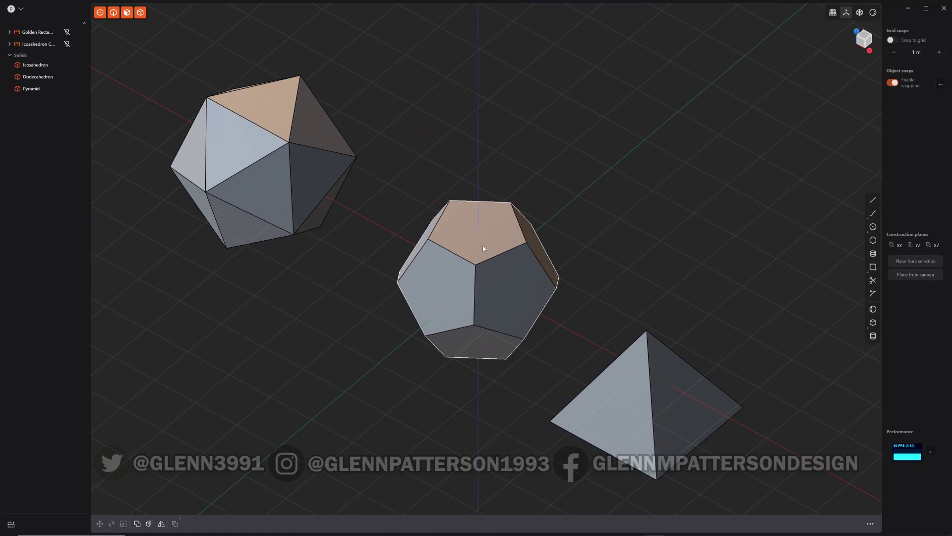
click(500, 245)
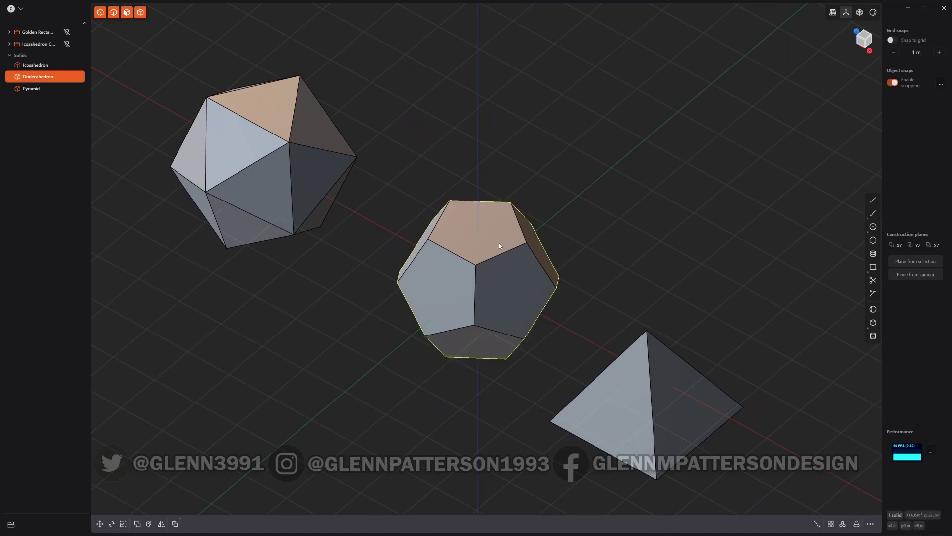
key(h)
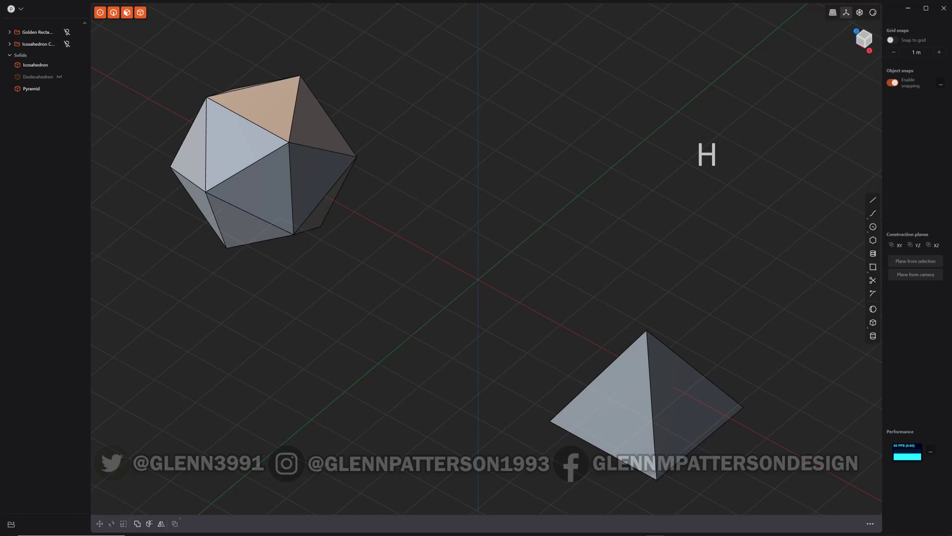
click(874, 241)
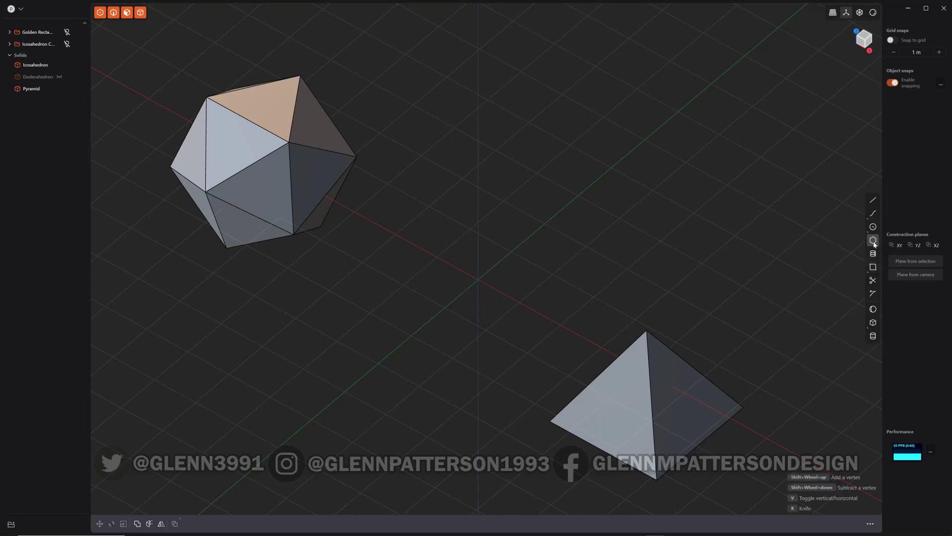
click(477, 280)
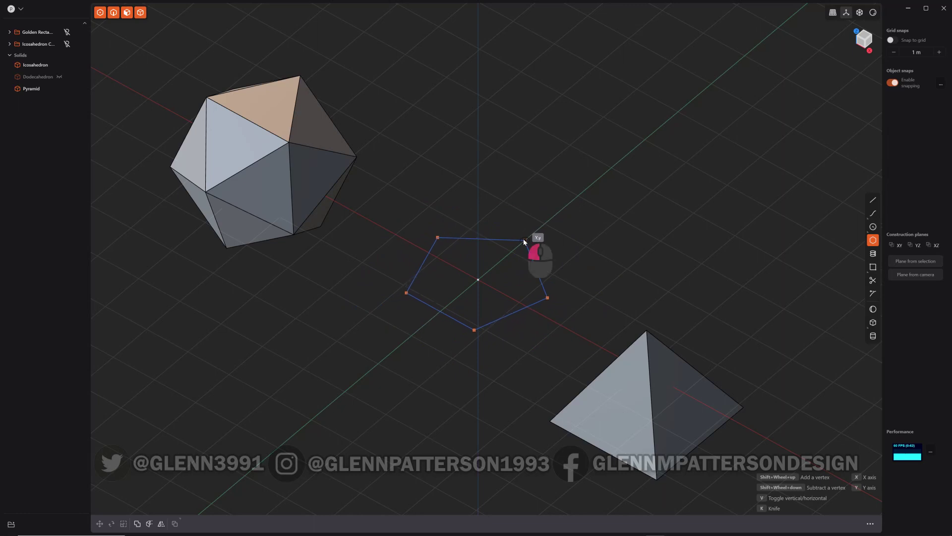
click(524, 241)
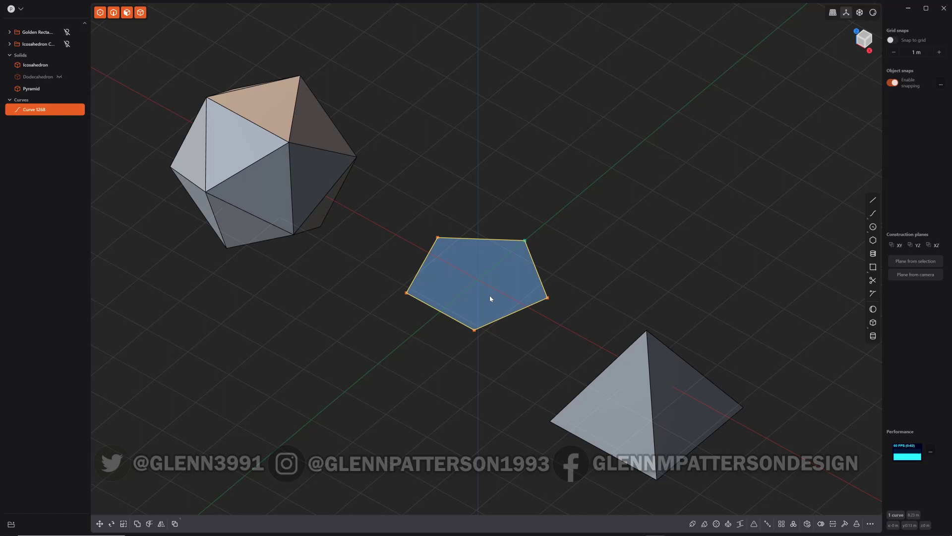
Duplicate the pentagon and rotate the copy 116.56505 degrees about the midpoint of one of its edges
key(shift+d)
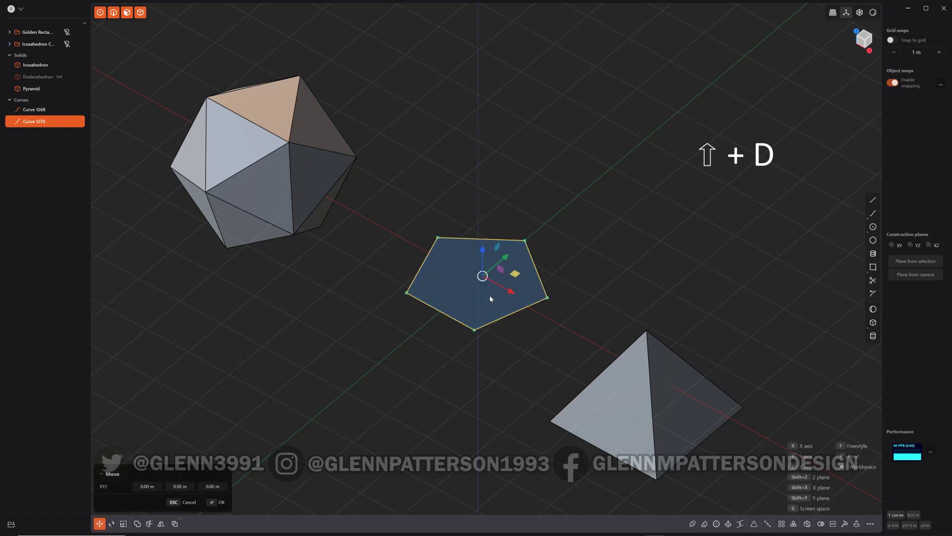
key(r)
key(v)
click(439, 312)
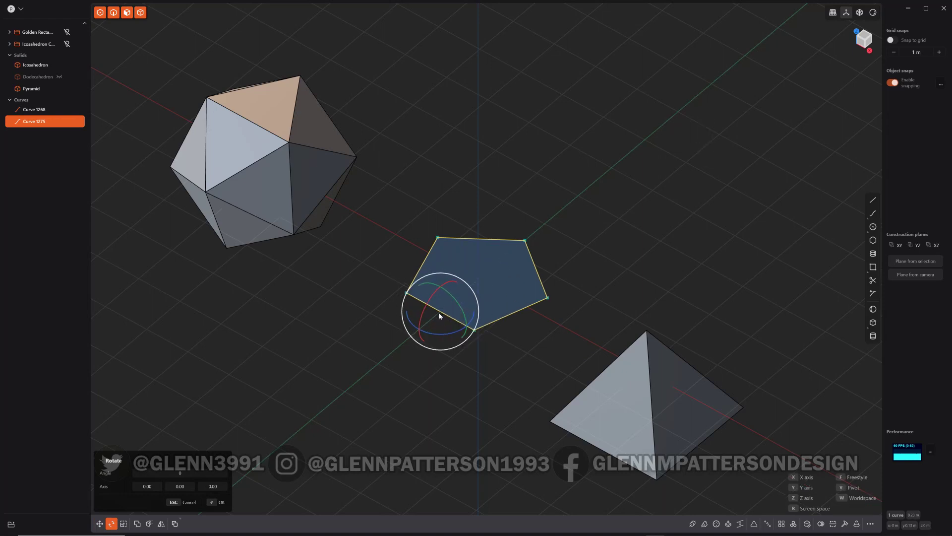
drag(425, 312, 477, 264)
click(218, 473)
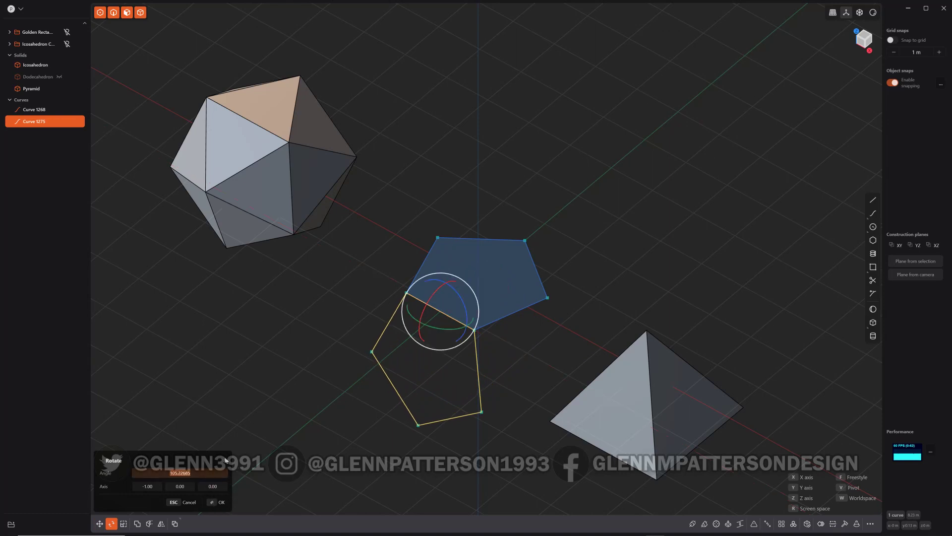
text(116.56505)
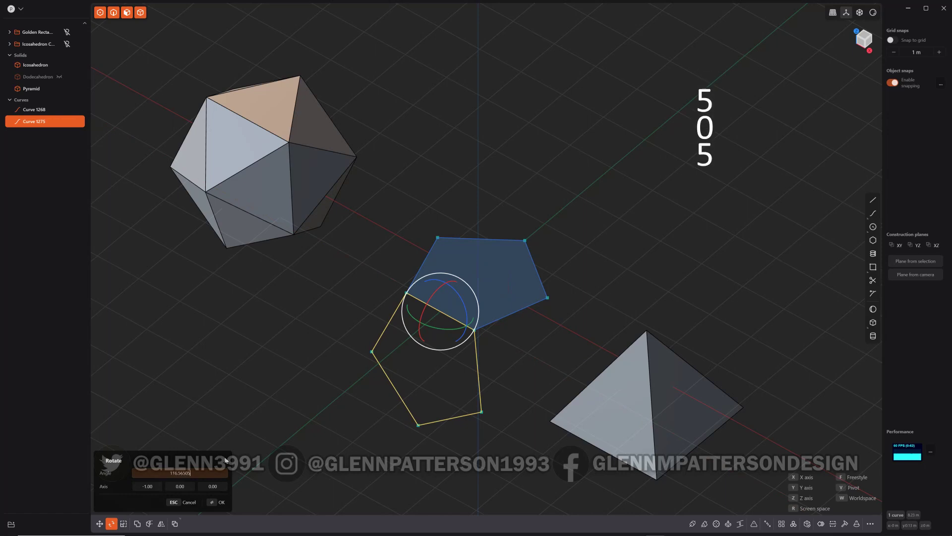
key(Return)
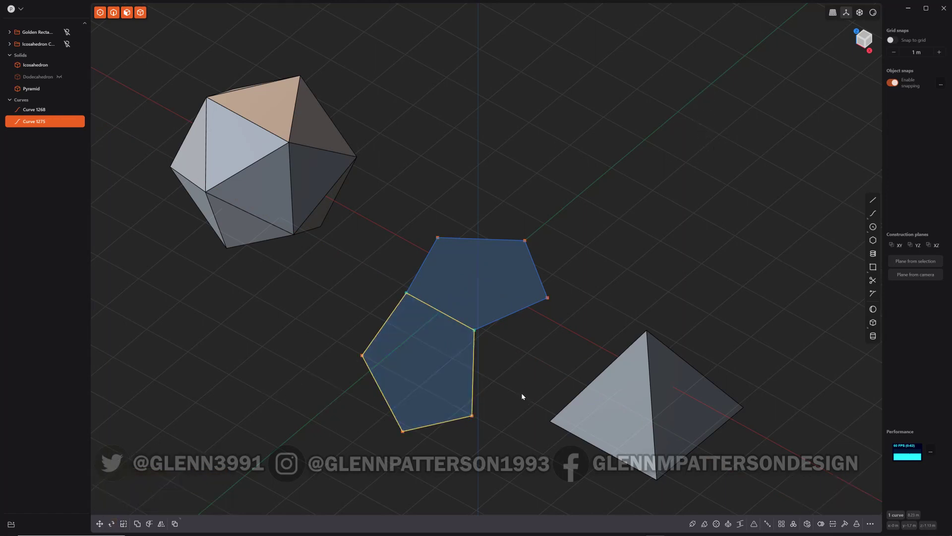
Make a 360-degree radial array of the tilted pentagon around the origin, with five pentagons in total
click(793, 523)
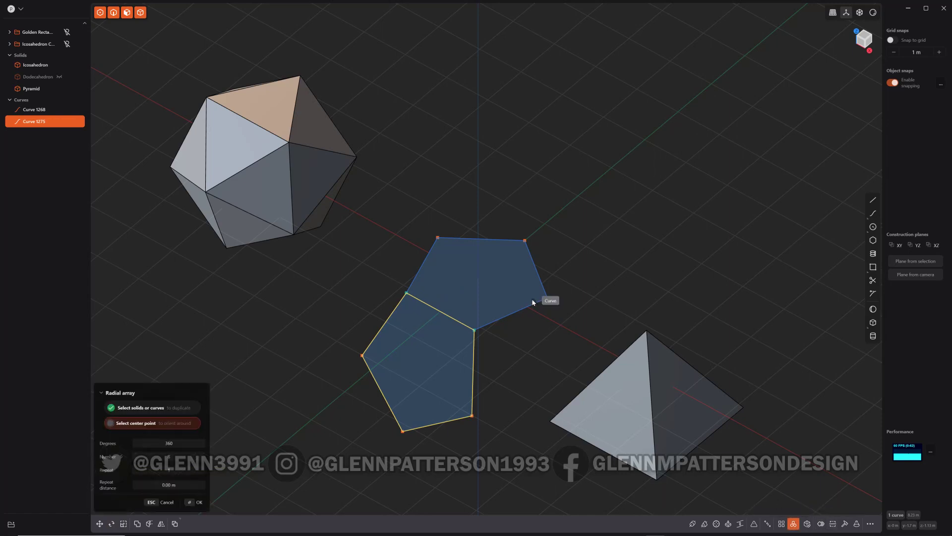
click(478, 280)
shift+scroll(486, 283, down, 3)
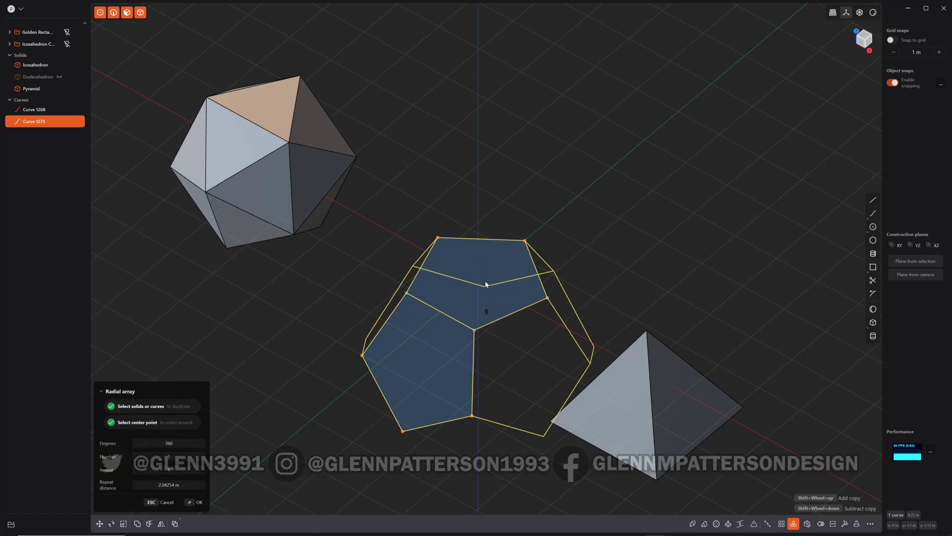
key(Return)
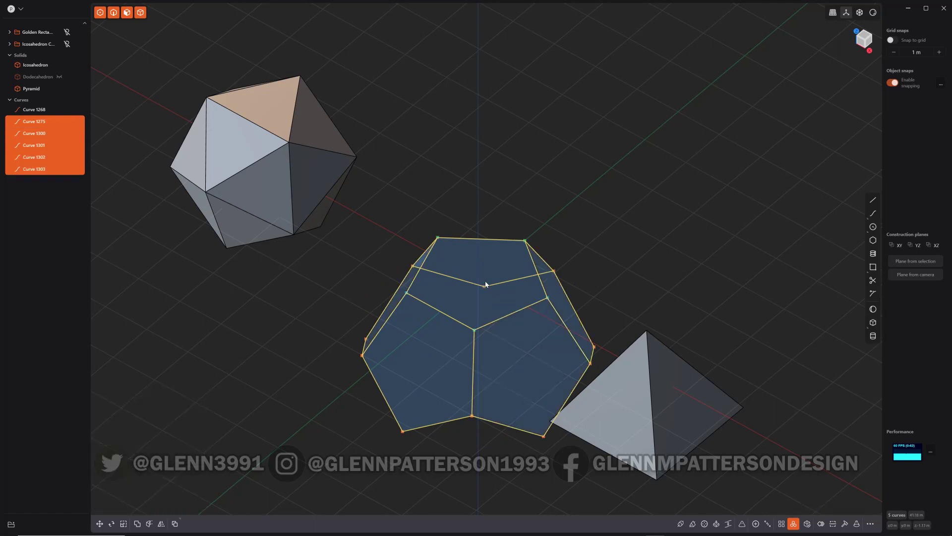
Patch the five tilted pentagon curves with smooth fill to turn them into sheets
middle_drag(626, 254, 665, 201)
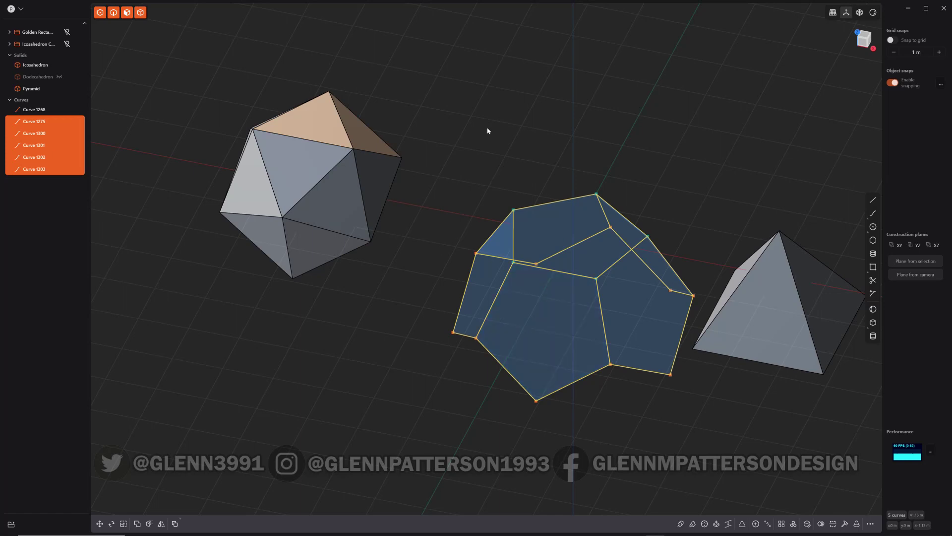
key(p)
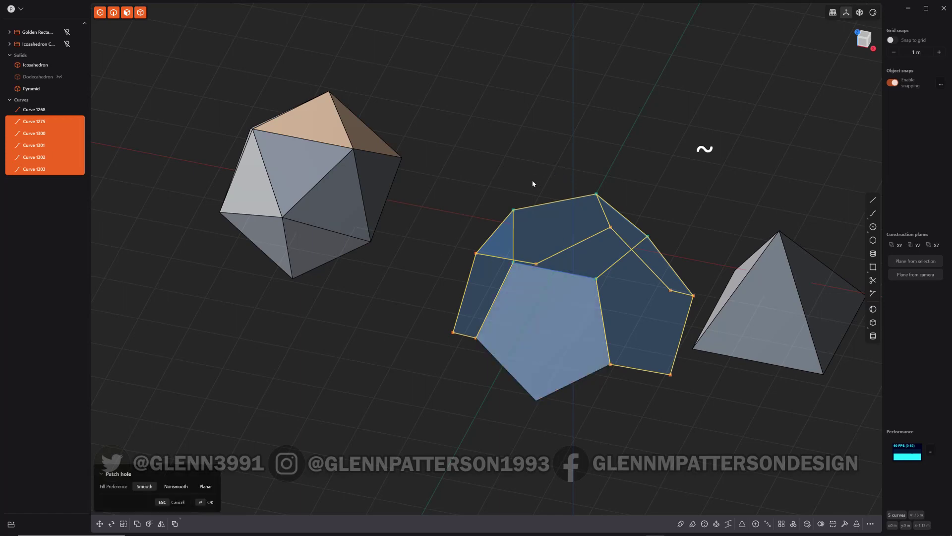
key(Return)
key(p)
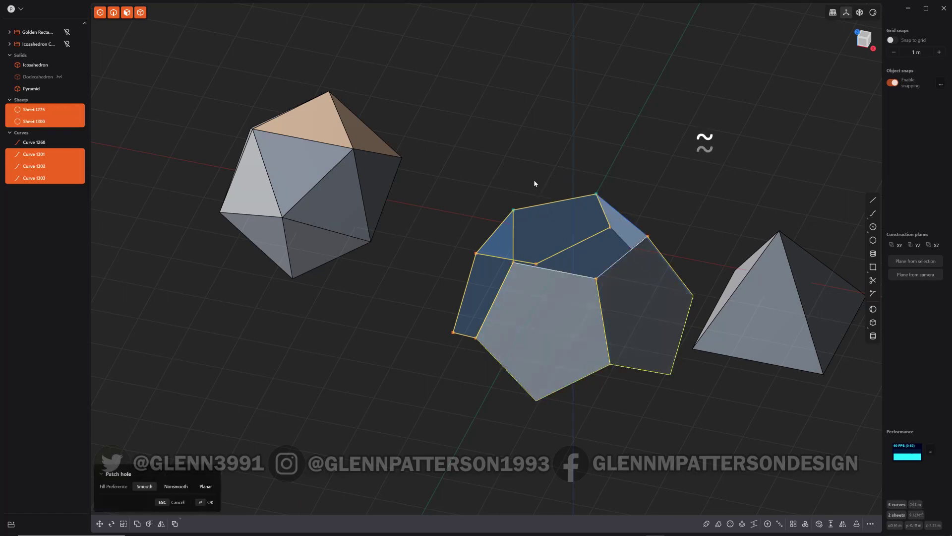
key(Return)
key(p)
key(Return)
key(p)
key(Return)
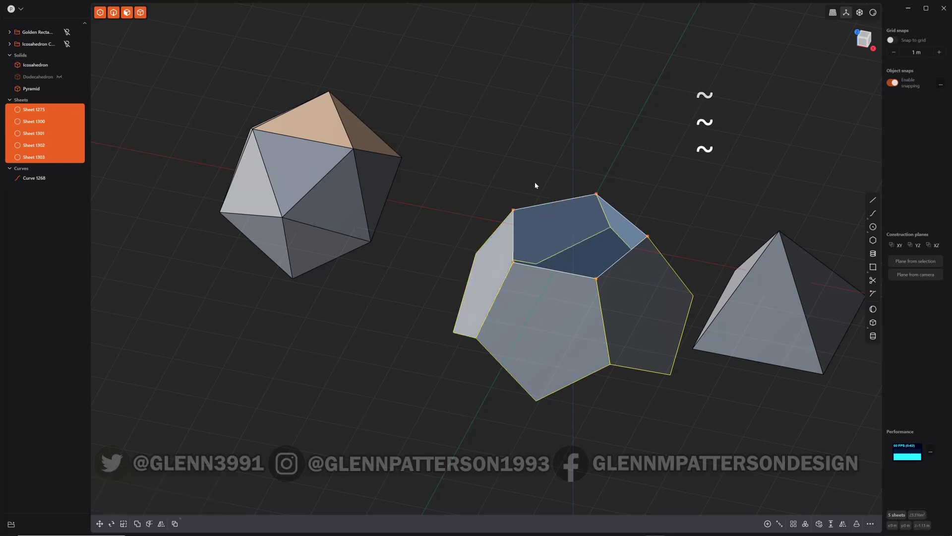
Undo the surplus patch and fill the flat top pentagon curve with a smooth patch
key(ctrl+z)
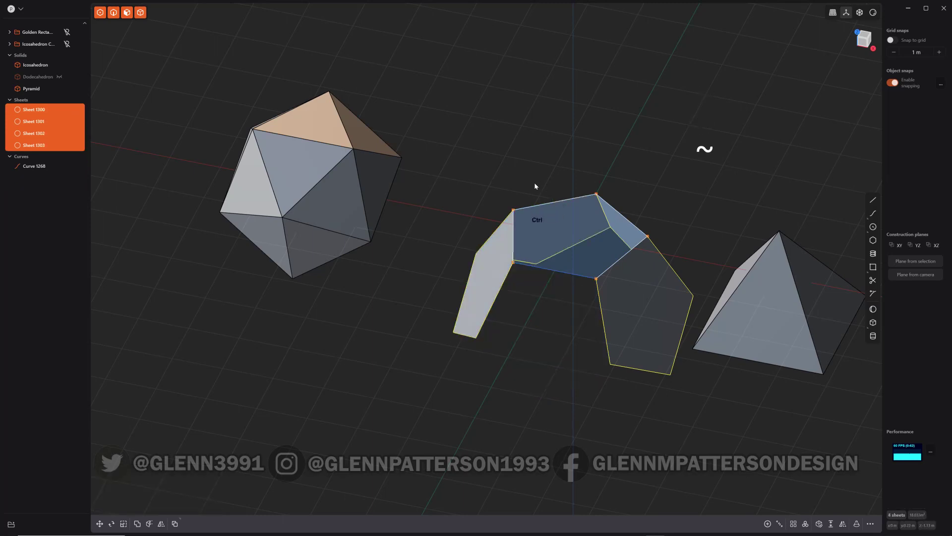
key(ctrl+z)
key(ctrl+z)
key(ctrl+z)
key(ctrl+z)
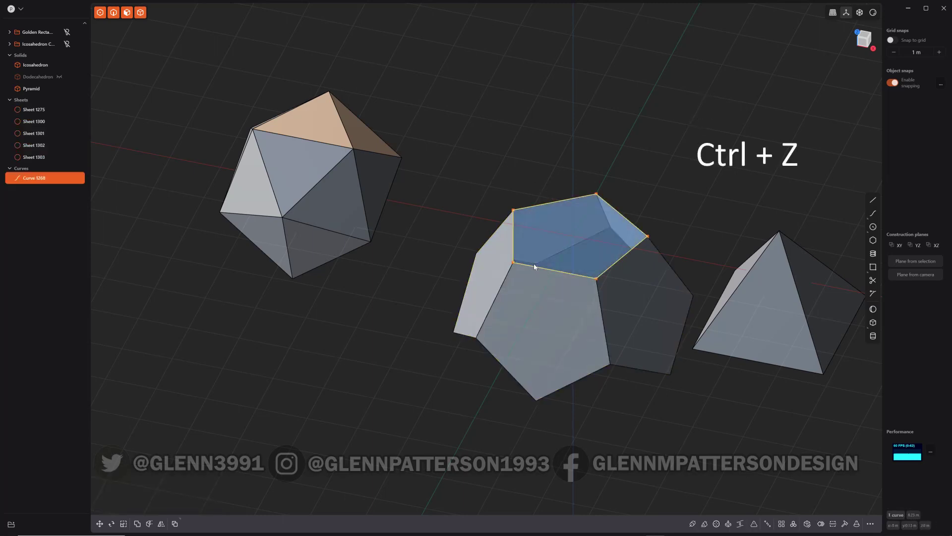
key(p)
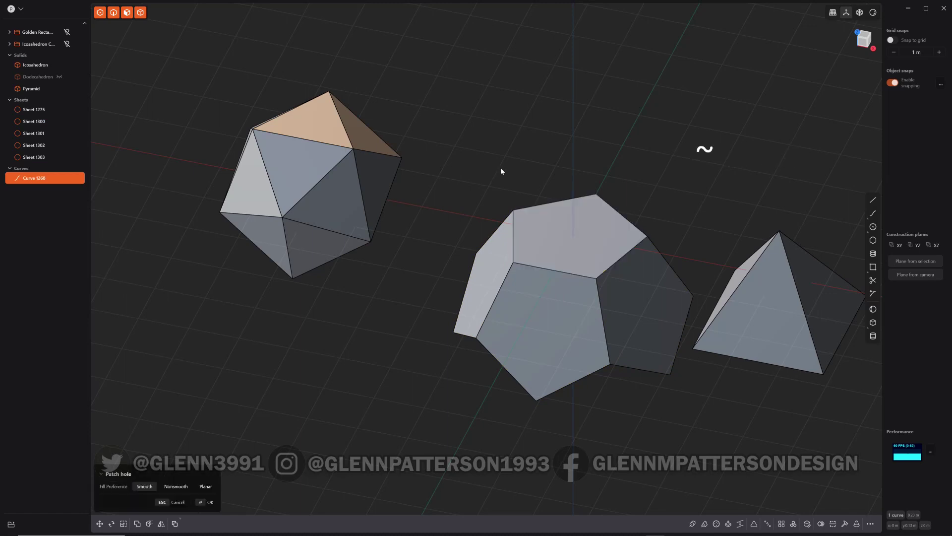
key(Return)
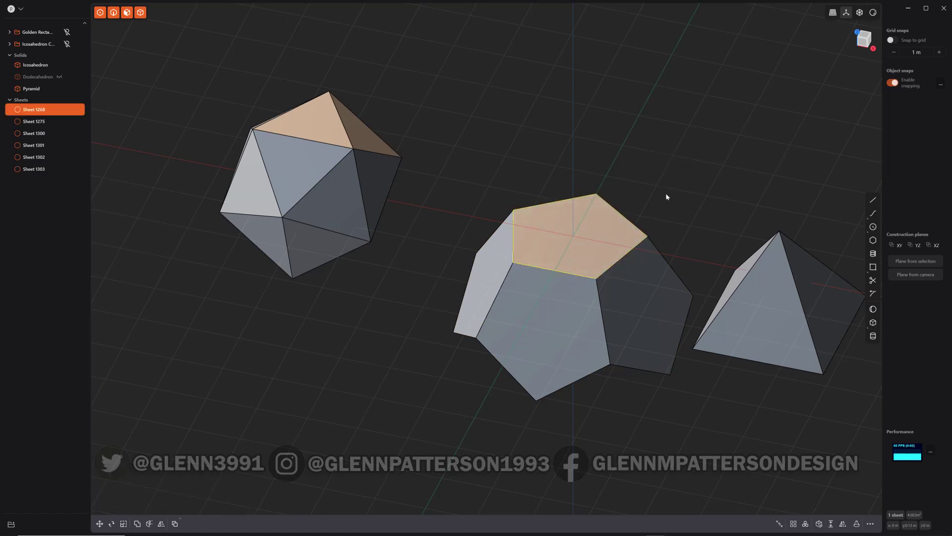
Join the top pentagon and the five surrounding pentagon sheets into a single sheet
click(620, 242)
drag(677, 178, 452, 404)
key(j)
Duplicate the joined half-dodecahedron sheet and flip the copy upside down by rotating it with angle snapping
middle_drag(441, 480, 467, 422)
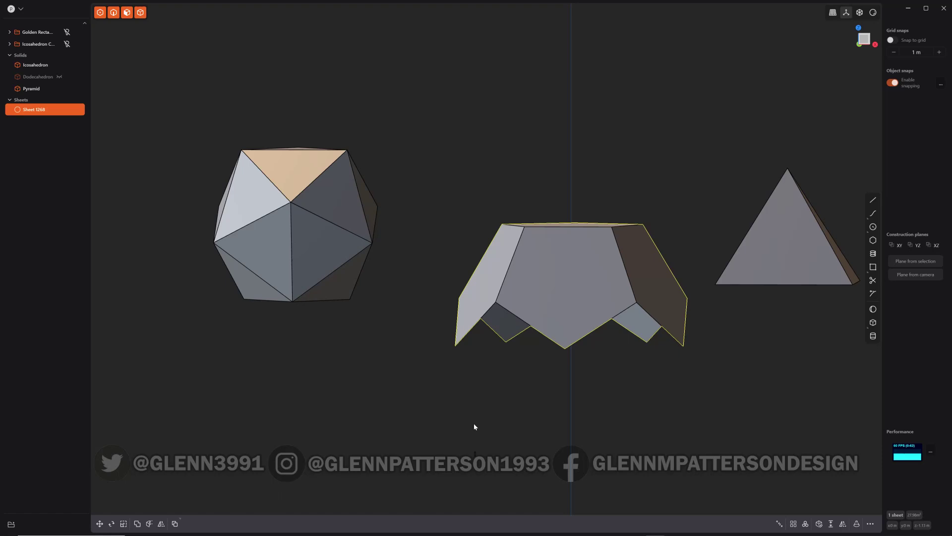
key(shift+d)
key(r)
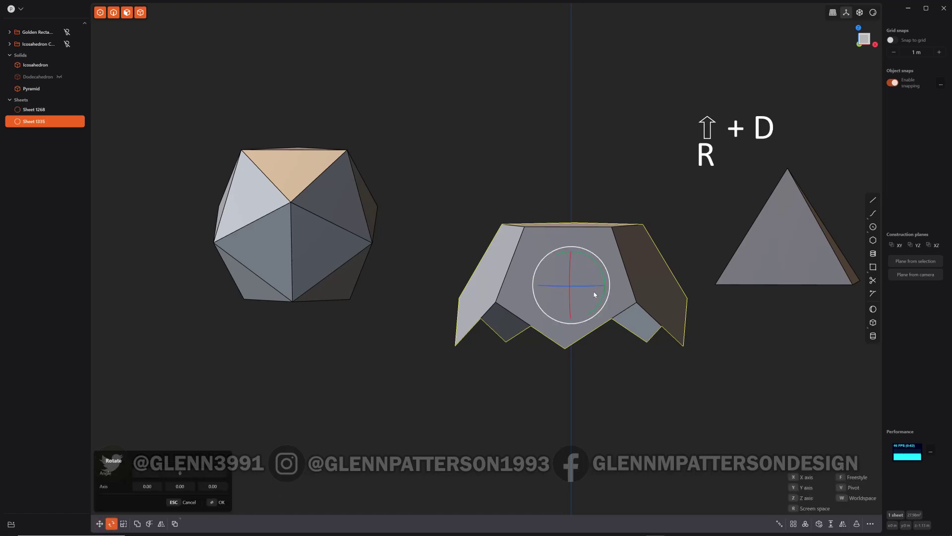
ctrl+drag(603, 275, 528, 302)
Rotate the flipped copy about the vertical Z axis so its points line up with the notches of the original half
middle_drag(597, 165, 597, 258)
drag(591, 282, 543, 277)
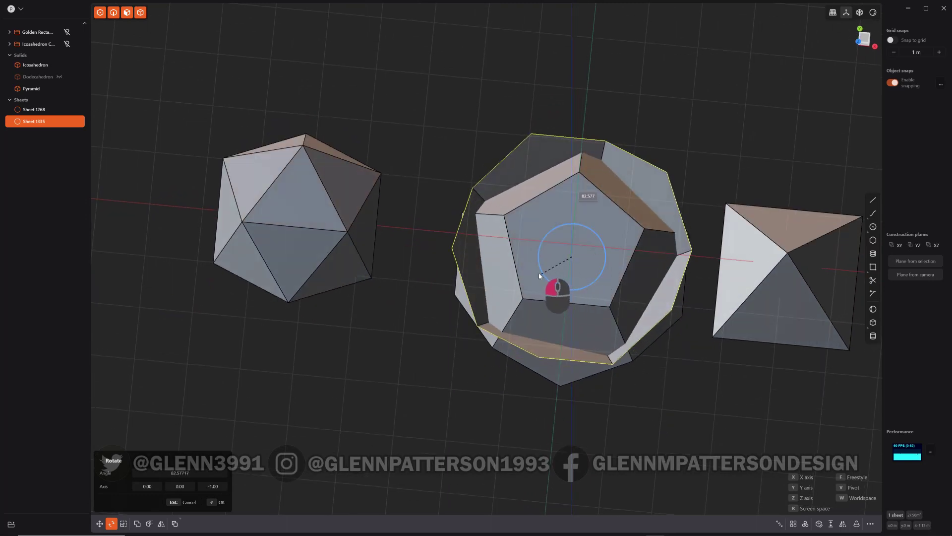
ctrl+drag(539, 274, 547, 238)
middle_drag(605, 405, 593, 382)
key(Return)
Move the flipped half straight down along Z by about 2.86 m, clear of the upper half
key(g)
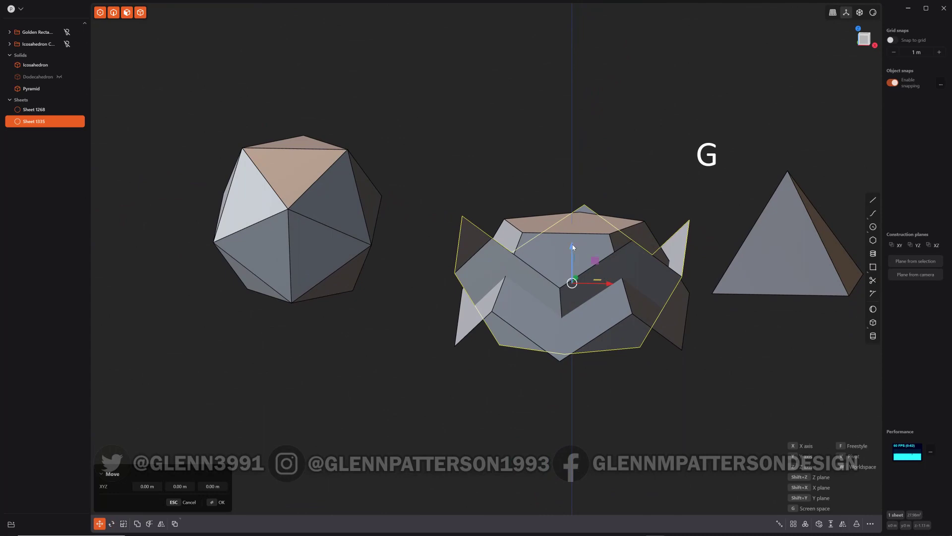
drag(573, 247, 731, 369)
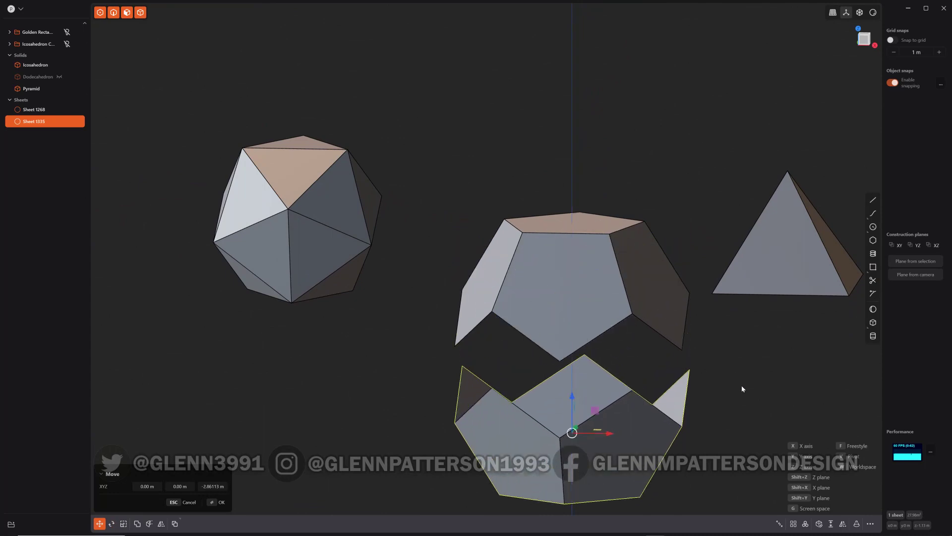
mouse_move(742, 385)
middle_down()
mouse_move(743, 368)
mouse_move(737, 380)
middle_up()
key(Return)
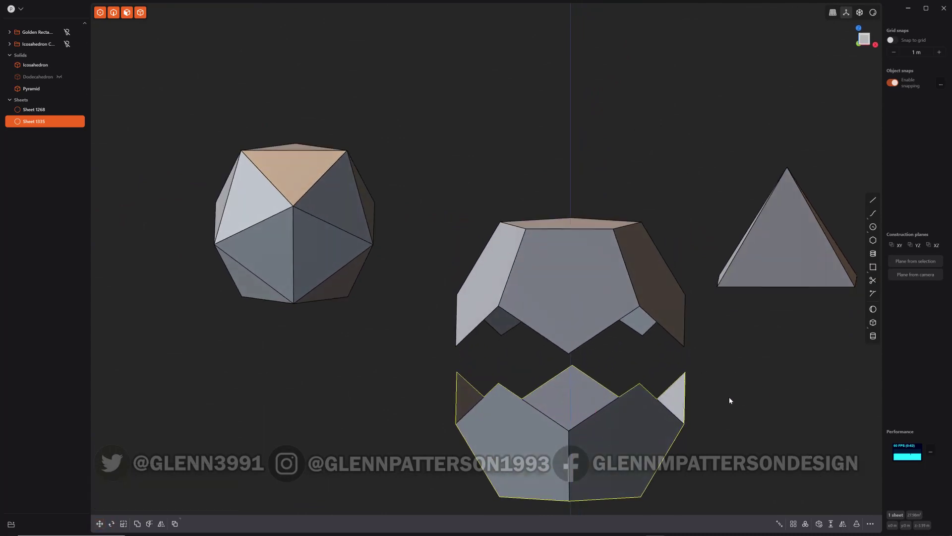
Set the move pivot on a corner of the lower half and move it up, snapping onto the matching corner of the upper half
click(864, 42)
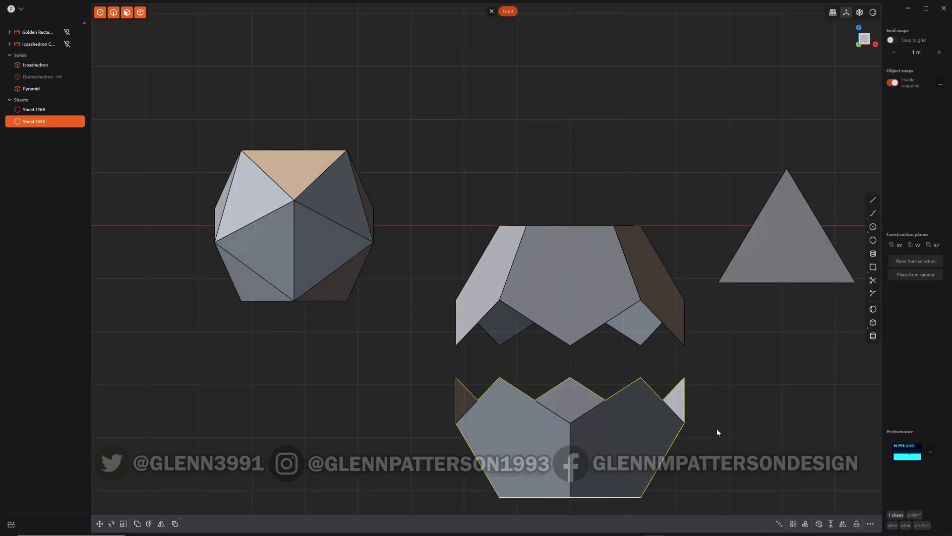
middle_drag(724, 389, 698, 418)
key(g)
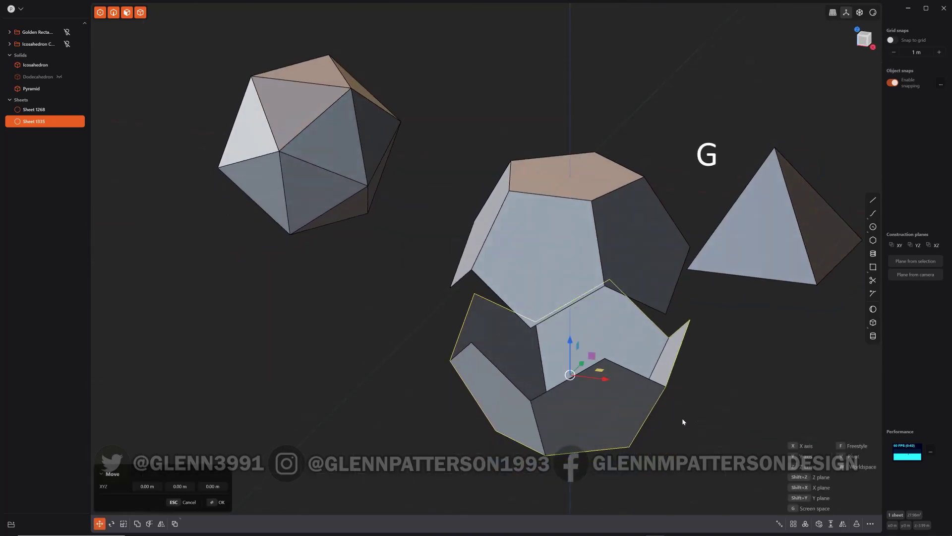
key(v)
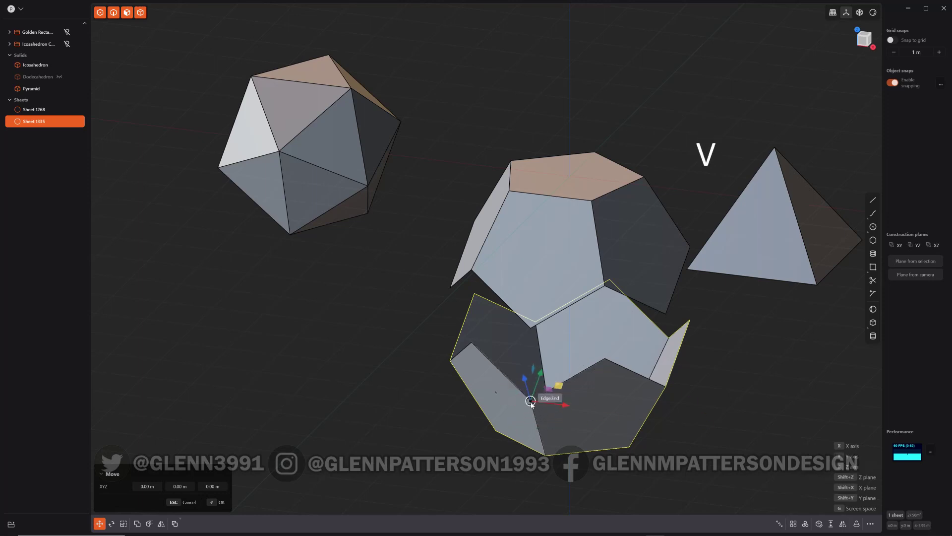
click(530, 403)
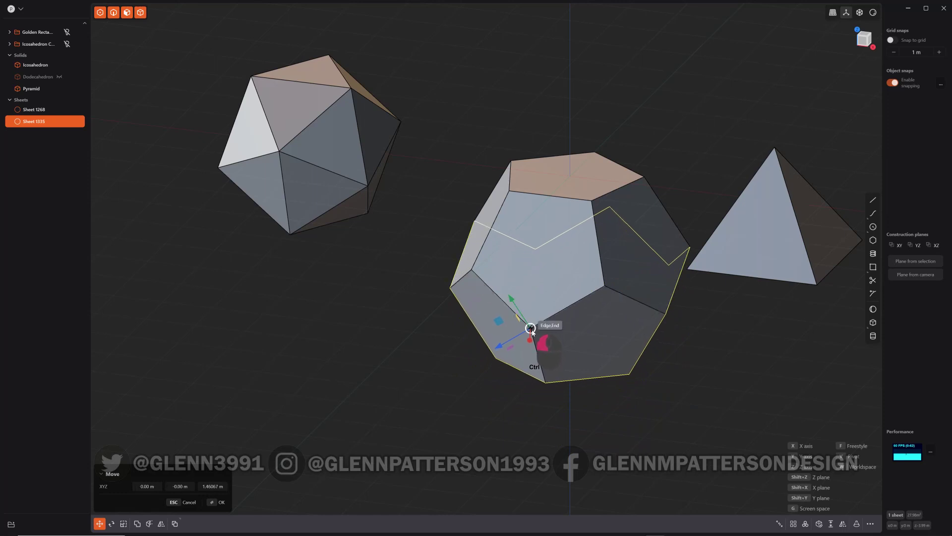
key(ctrl)
key(Return)
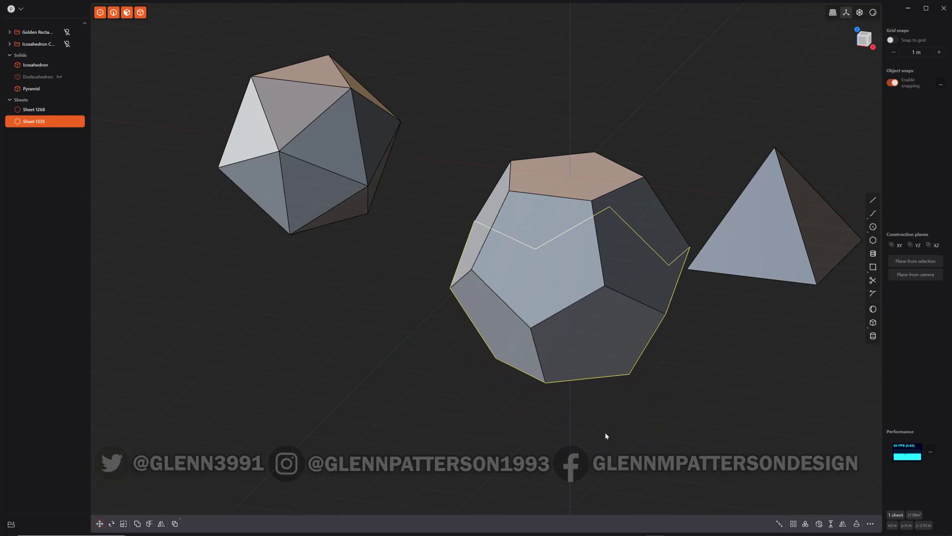
Join the upper and lower half sheets into one closed dodecahedron solid
shift+click(571, 179)
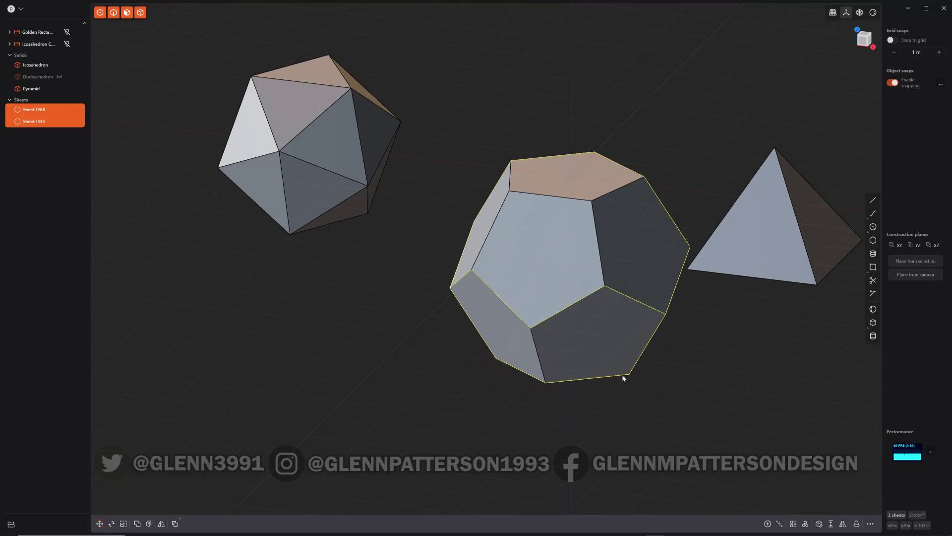
key(j)
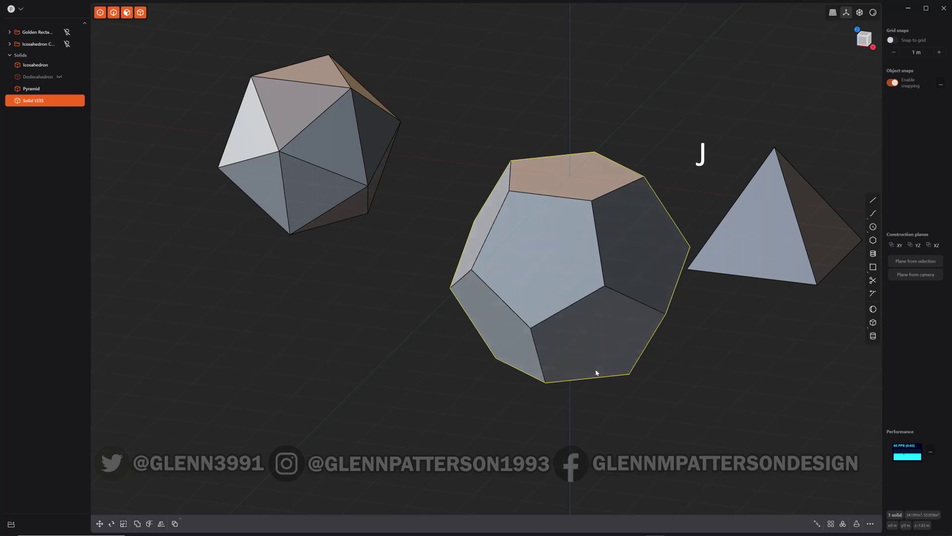
middle_drag(479, 437, 437, 427)
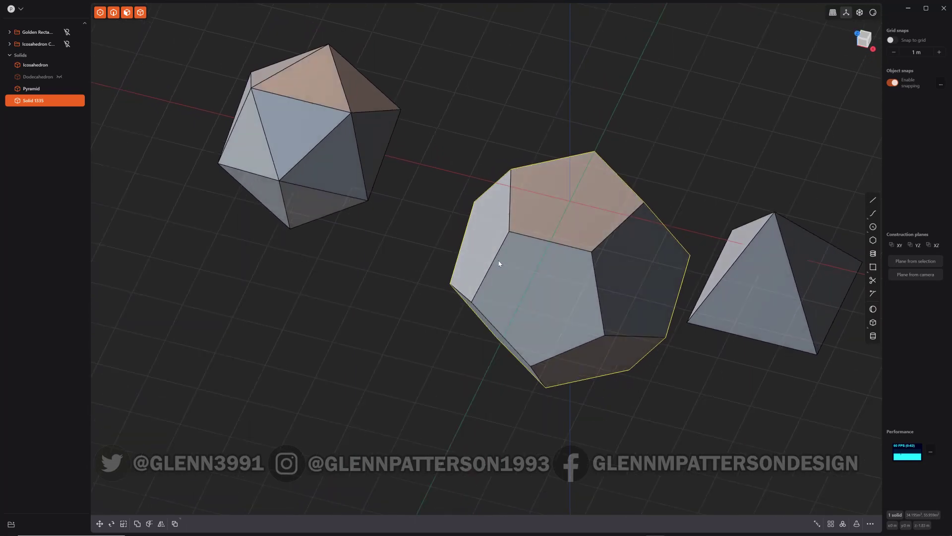
Delete the joined dodecahedron solid from the scene
key(Delete)
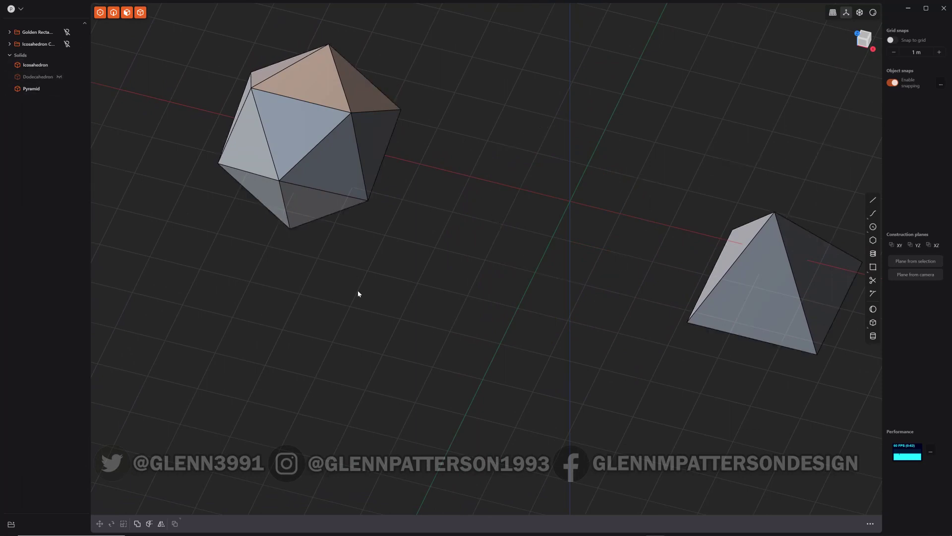
mouse_move(357, 295)
middle_down()
mouse_move(343, 270)
mouse_move(300, 260)
mouse_move(361, 279)
middle_up()
middle_drag(565, 290, 474, 289)
middle_drag(725, 425, 717, 422)
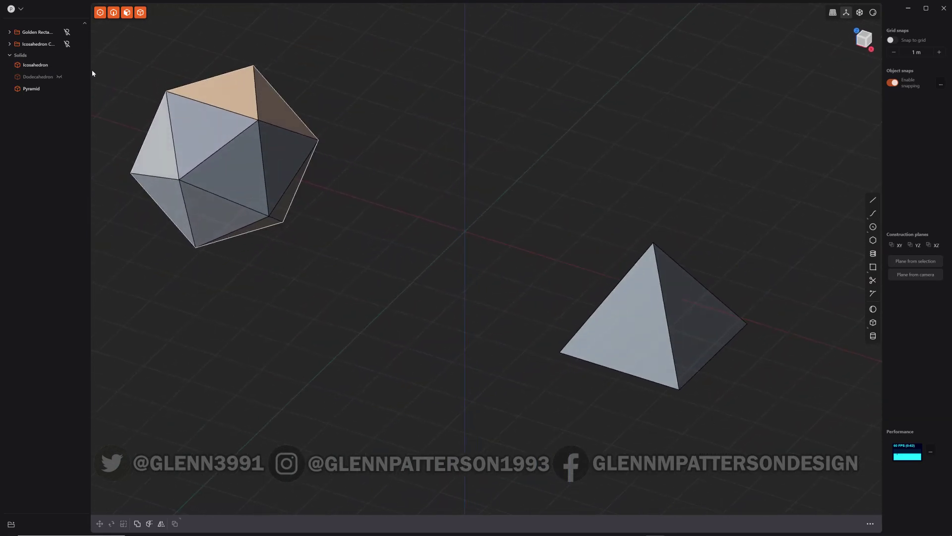
Enable the Golden Rectangles group in the viewport and bring the three crossing rectangles into close view
click(67, 32)
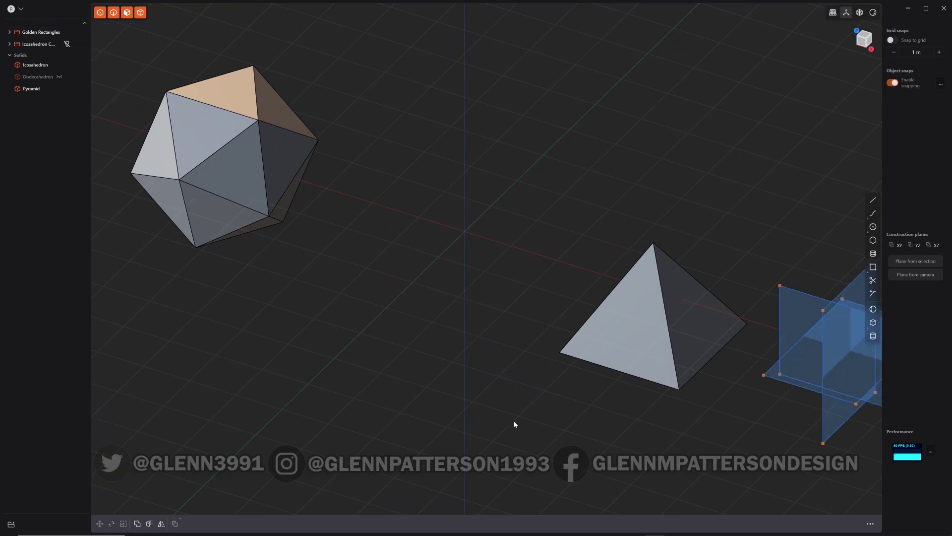
middle_drag(525, 426, 270, 362)
mouse_move(623, 383)
middle_down()
mouse_move(659, 364)
mouse_move(627, 384)
middle_up()
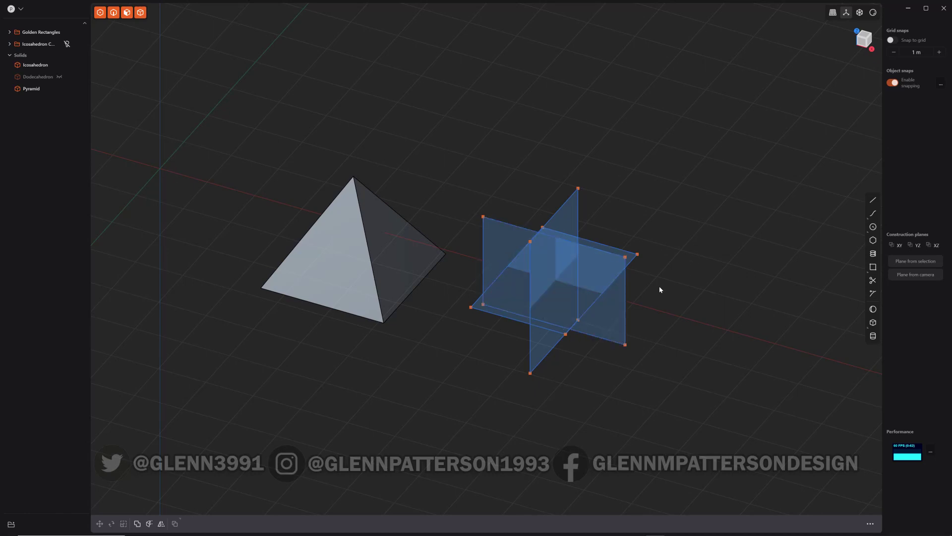
middle_drag(650, 366, 574, 329)
middle_drag(760, 295, 536, 125)
middle_drag(638, 252, 558, 321)
Draw a closed triangle of lines through three neighbouring corners of the golden rectangles
key(shift+a)
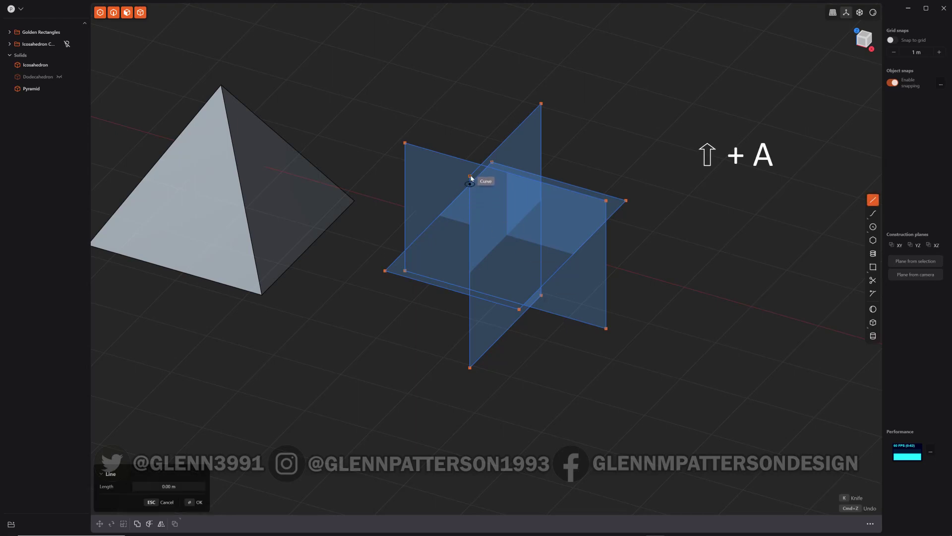
middle_drag(665, 329, 640, 333)
click(375, 181)
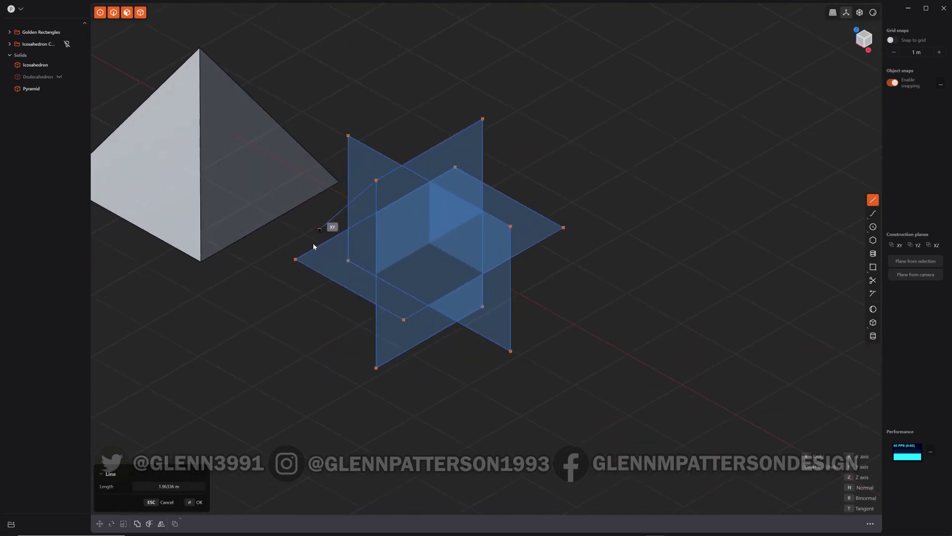
click(295, 259)
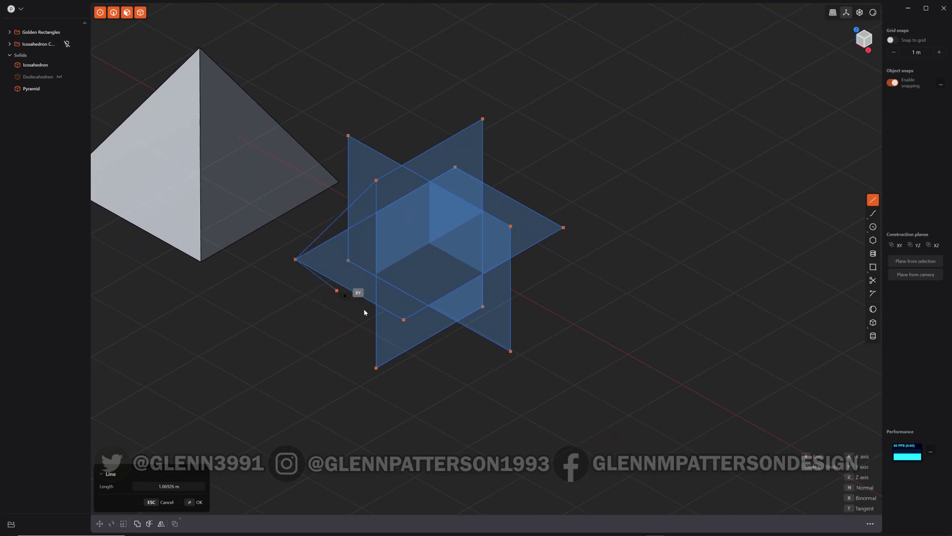
click(403, 314)
click(378, 185)
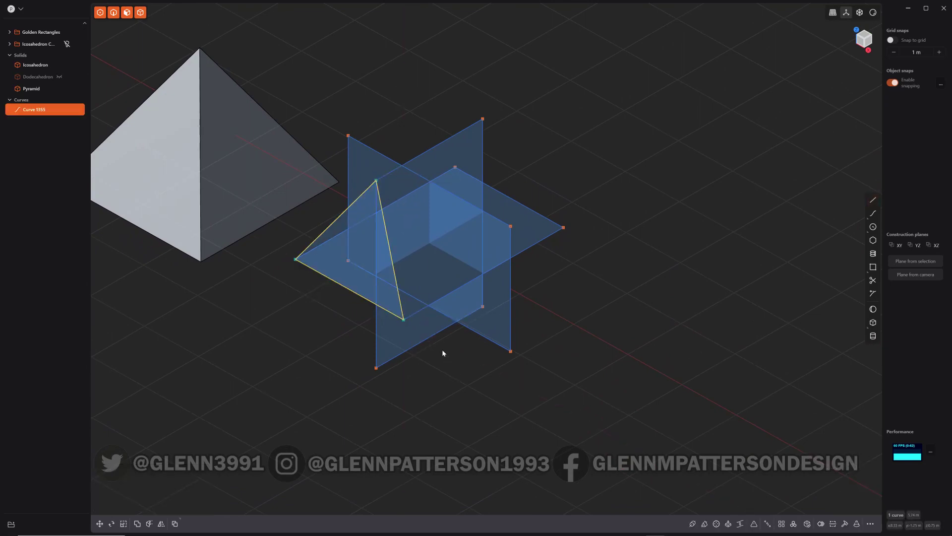
Delete the triangle curve drawn between the golden rectangle corners
middle_drag(244, 330, 466, 164)
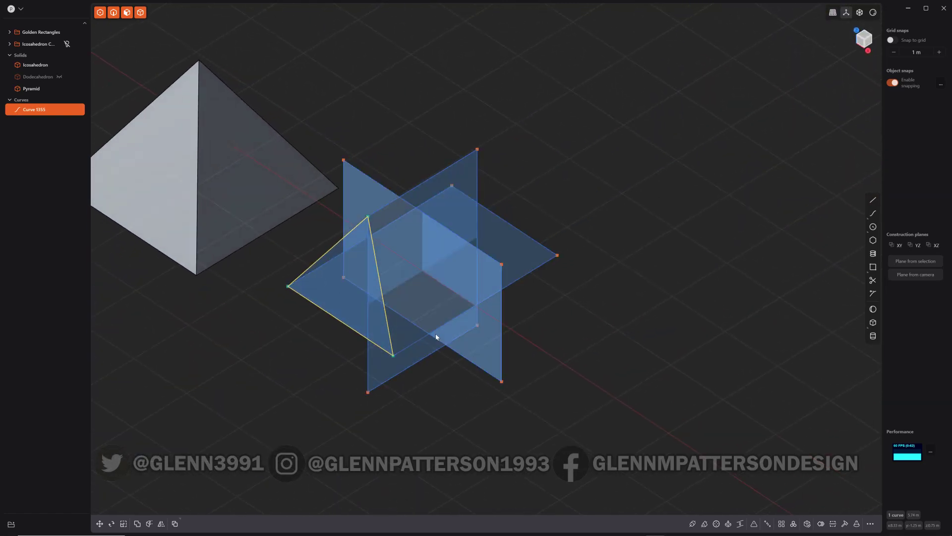
key(x)
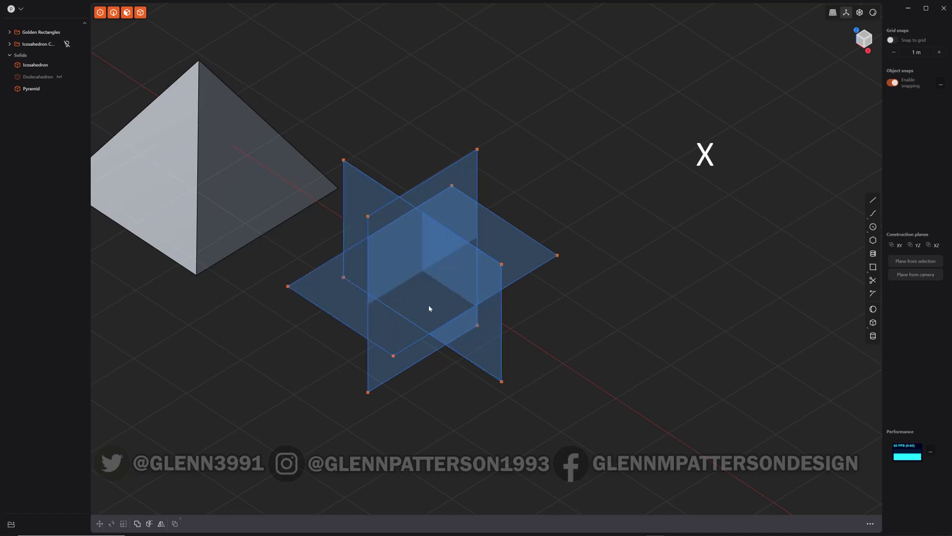
Enable the Icosahedron Curves group in the viewport and disable the Golden Rectangles group
middle_drag(647, 324, 694, 353)
click(67, 44)
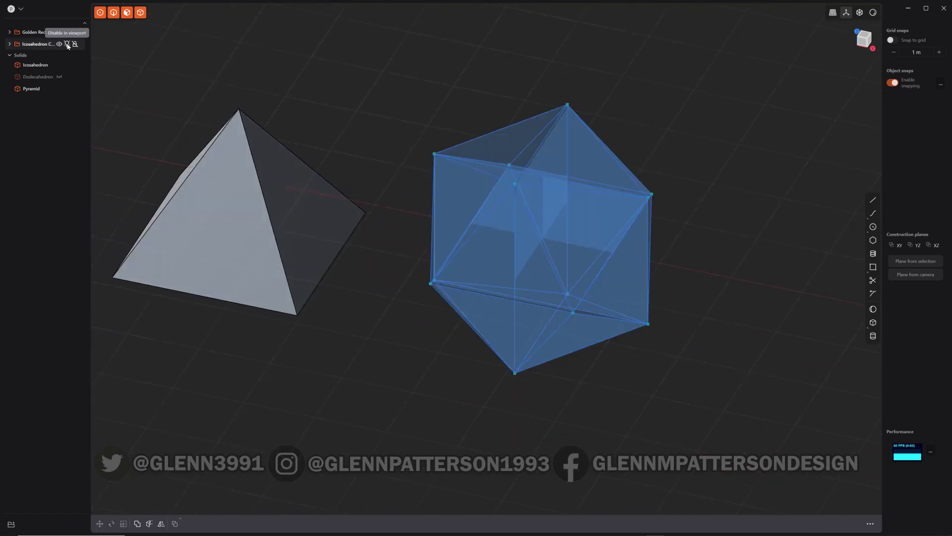
middle_drag(653, 382, 690, 364)
click(68, 33)
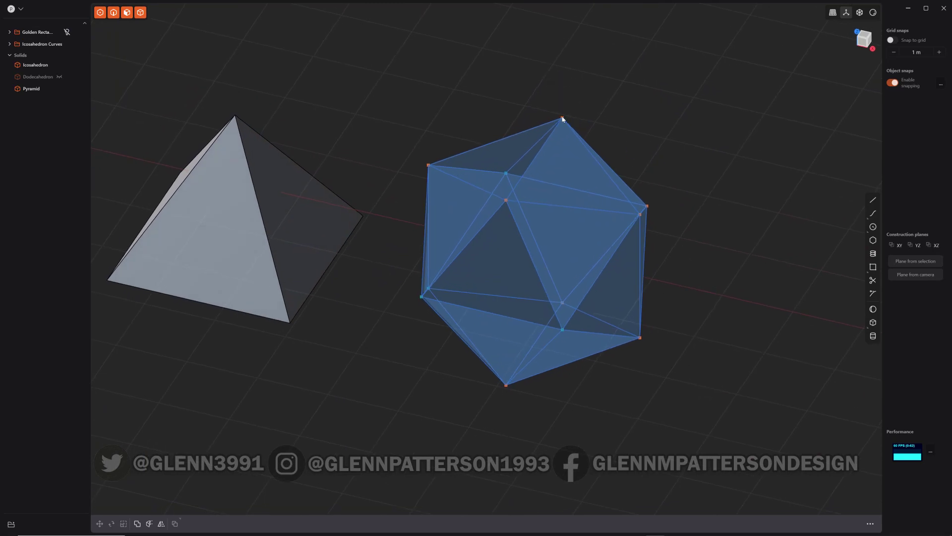
drag(563, 119, 568, 112)
key(Escape)
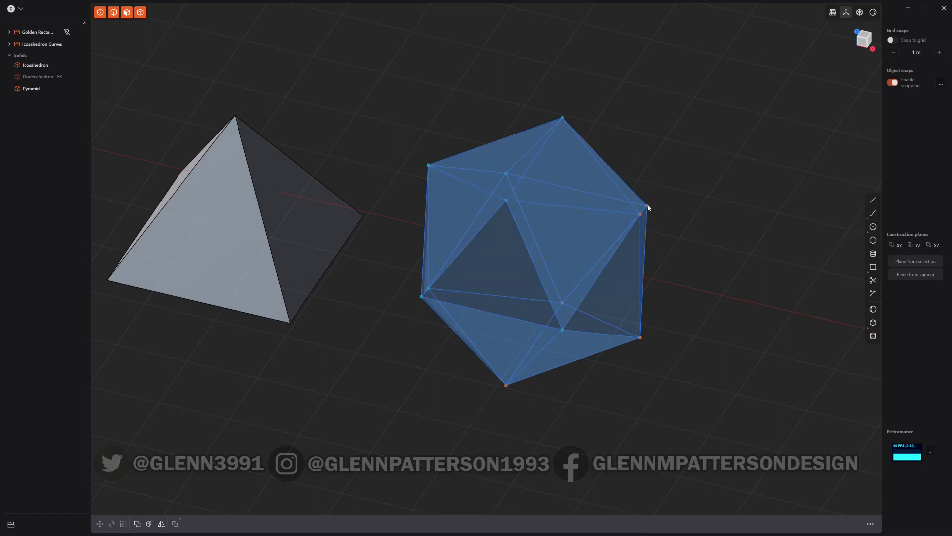
drag(648, 205, 658, 204)
click(665, 208)
key(ctrl)
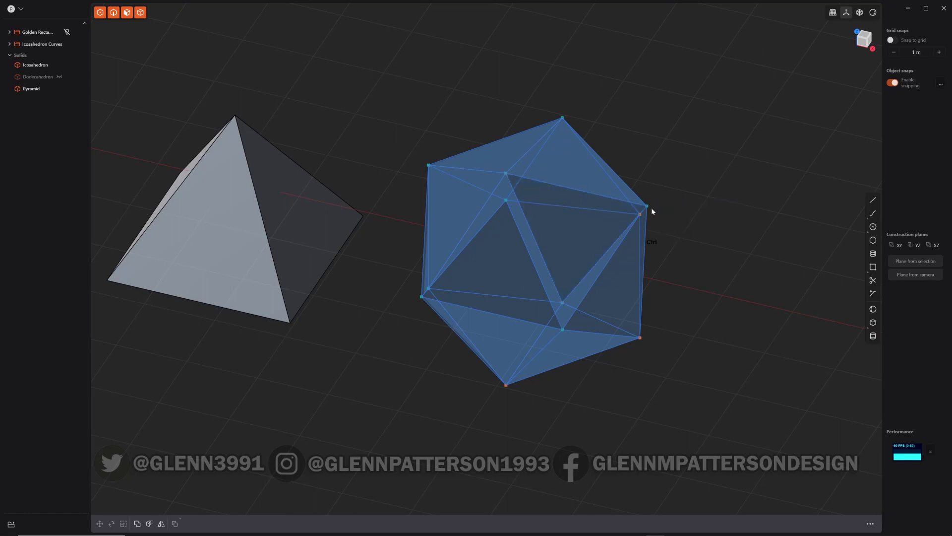
Select all the triangle curves of the icosahedron and patch each one into a triangular sheet
middle_drag(730, 282, 725, 263)
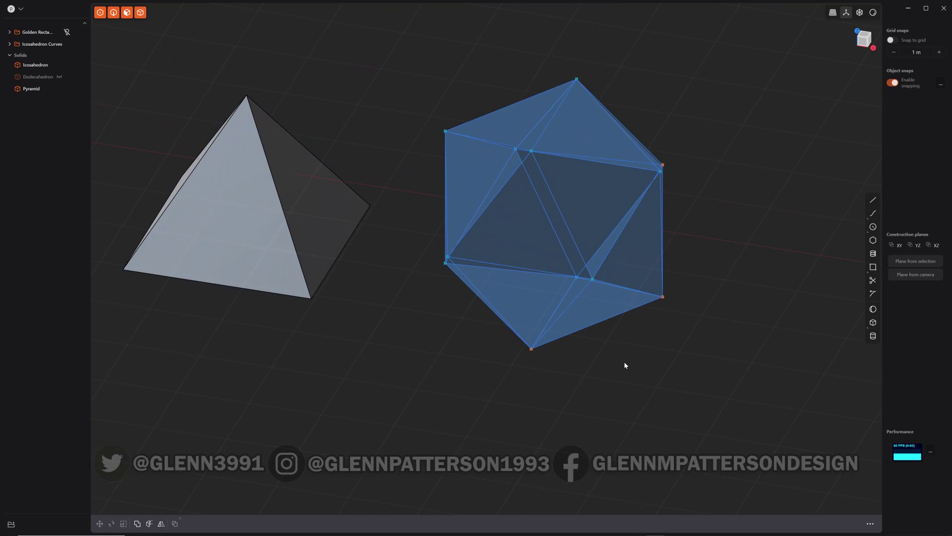
scroll(679, 227, up, 5)
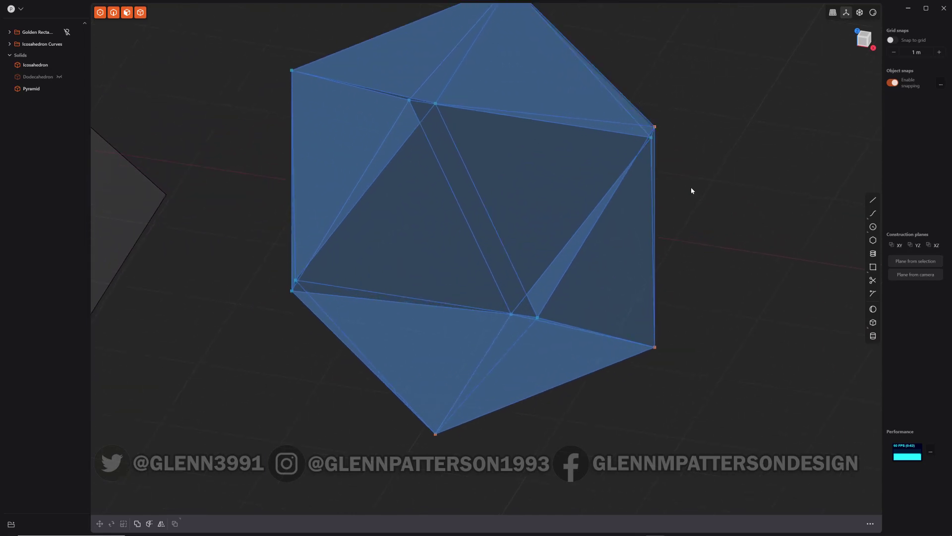
middle_drag(703, 224, 645, 396)
scroll(761, 208, down, 5)
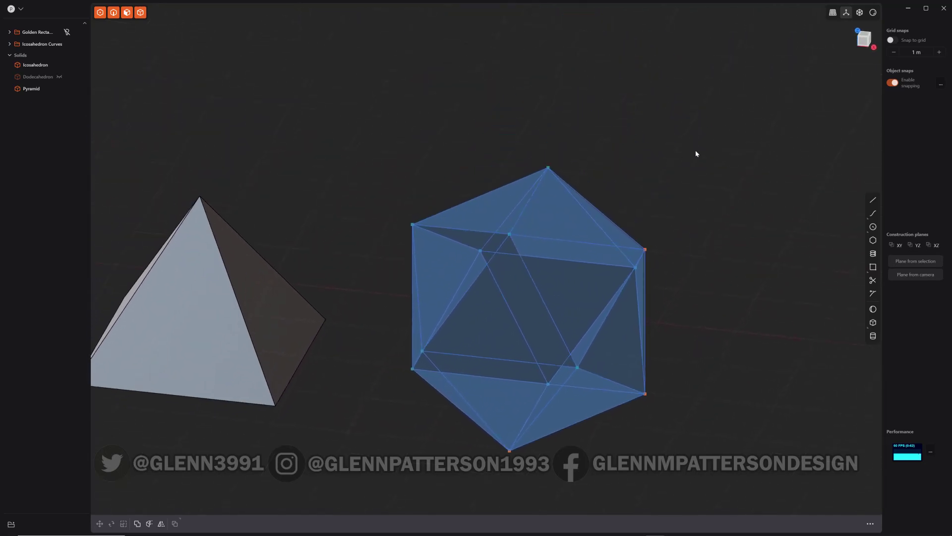
drag(697, 123, 371, 487)
key(e)
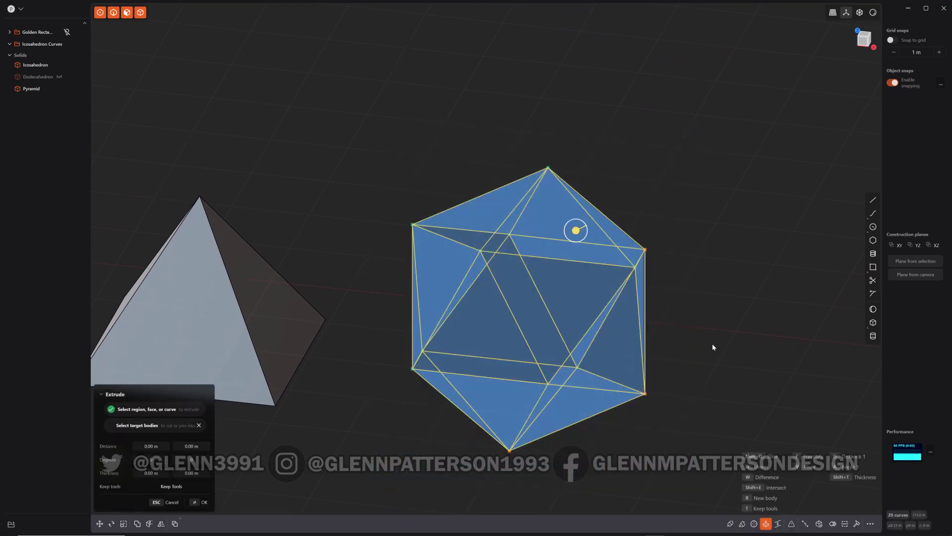
key(shift+grave)
key(shift+grave)
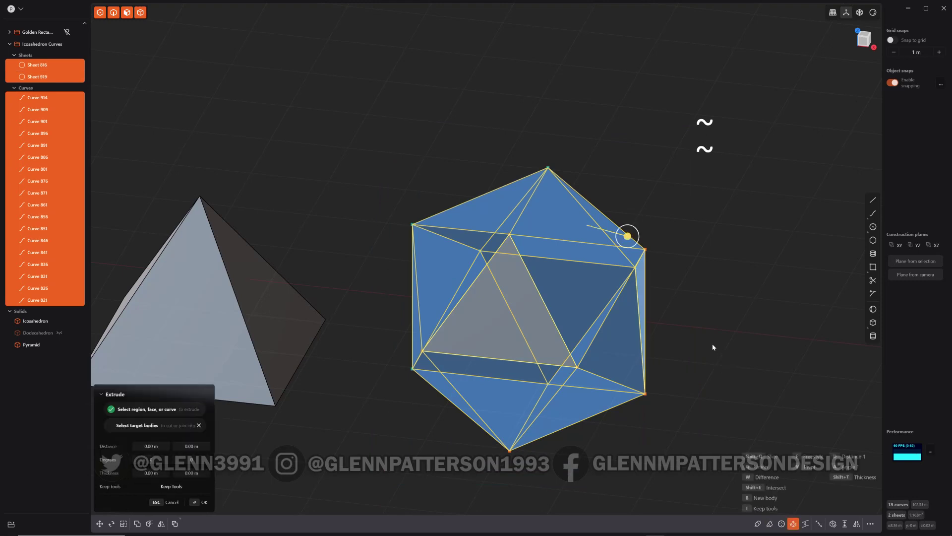
key(shift+grave)
key(shift+grave)
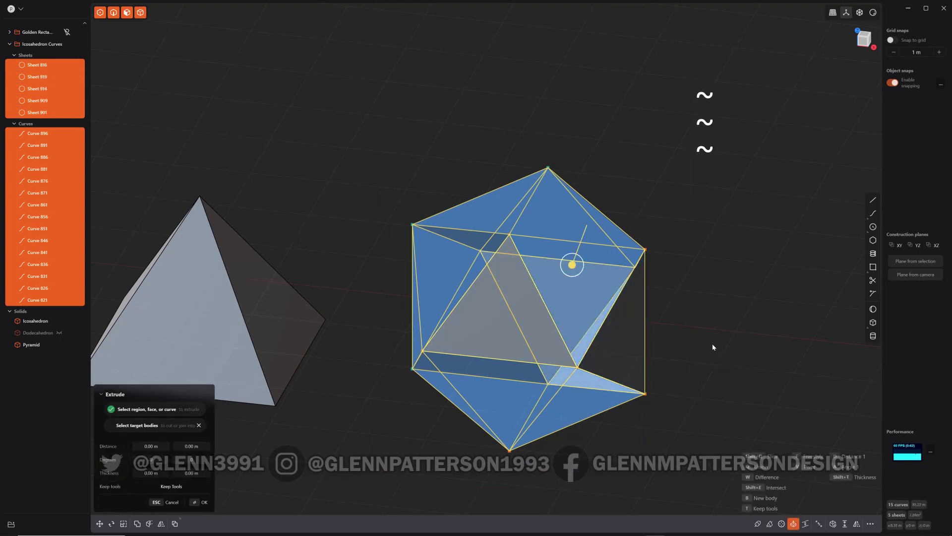
key(shift+grave)
key(shift+grave)
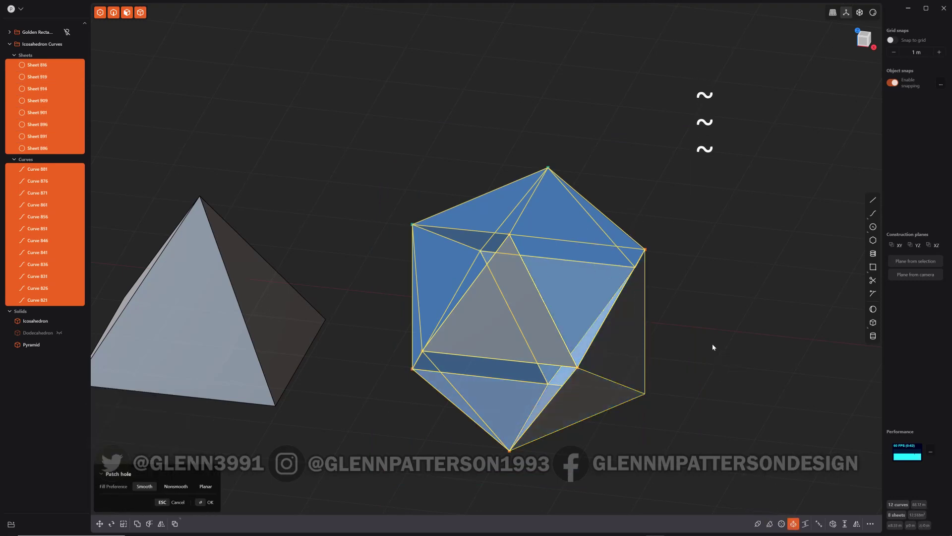
click(712, 343)
click(712, 343)
key(shift+grave)
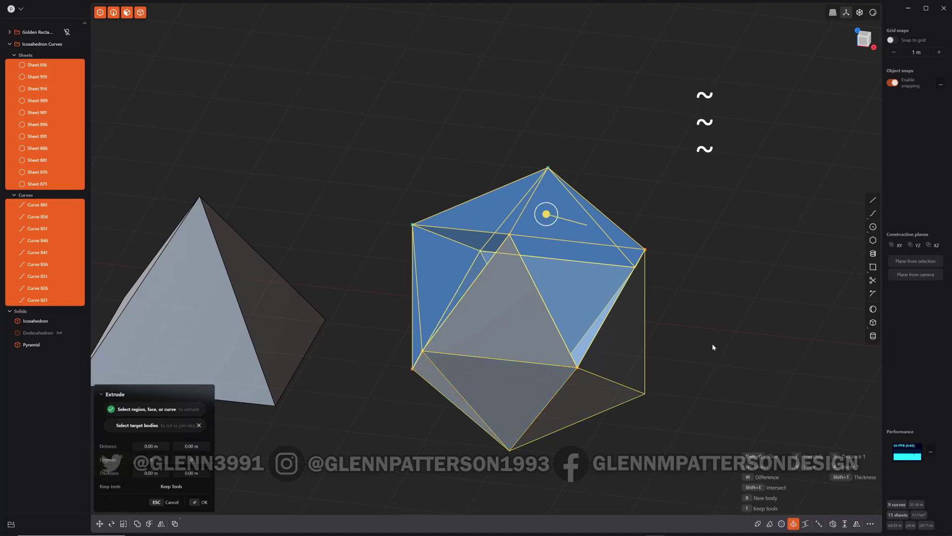
right_click(712, 343)
key(shift+grave)
right_click(712, 343)
right_click(713, 344)
key(shift+grave)
right_click(712, 343)
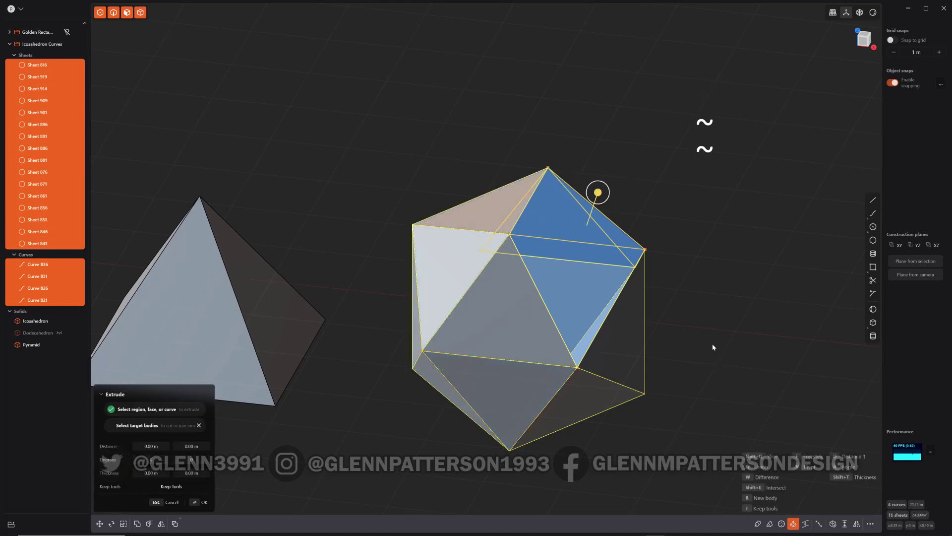
right_click(712, 343)
key(shift+grave)
right_click(712, 343)
key(shift+grave)
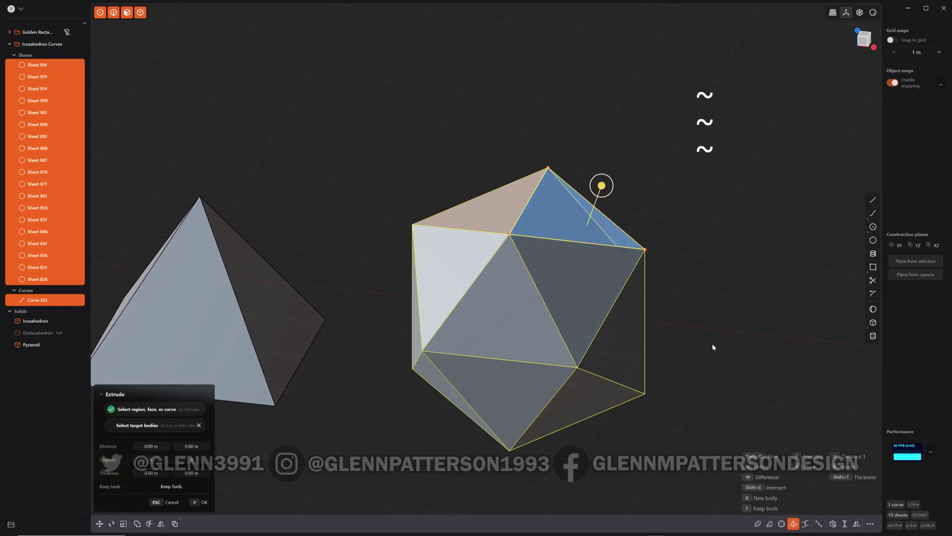
right_click(712, 344)
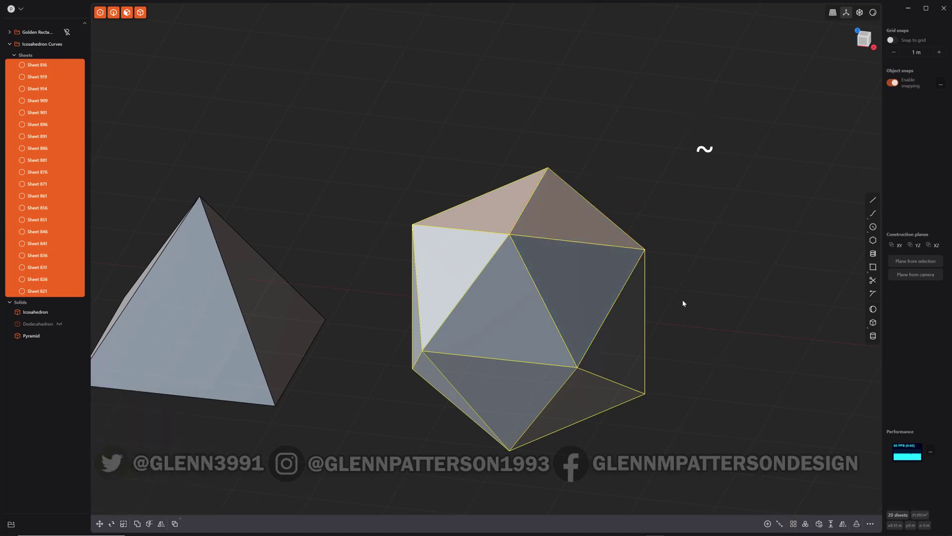
Join all the patched triangular sheets into one solid icosahedron and bring it into view with the other solids
key(j)
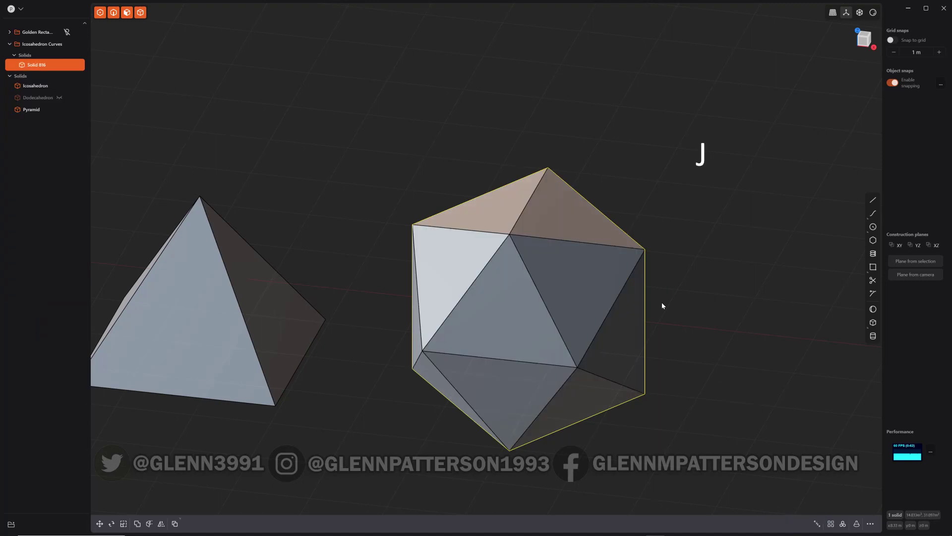
middle_drag(718, 378, 674, 386)
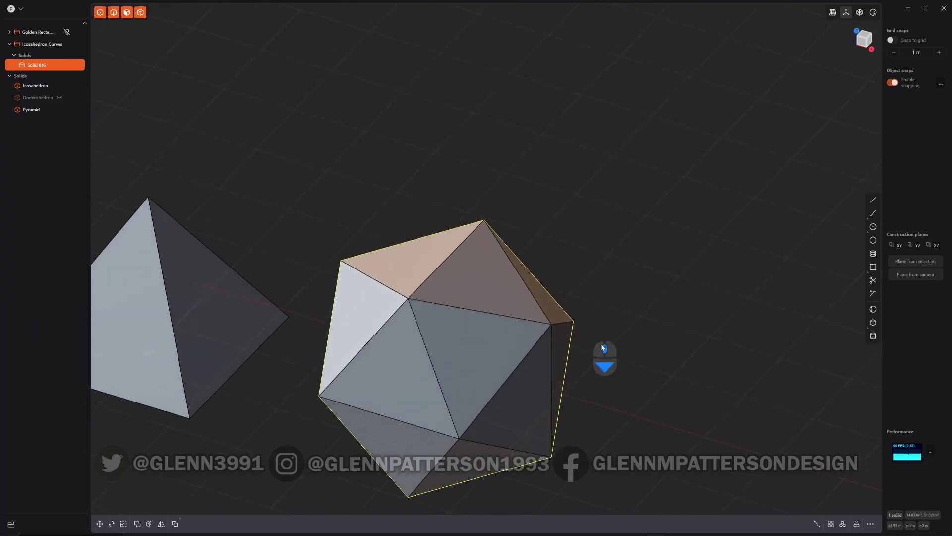
scroll(611, 364, down, 3)
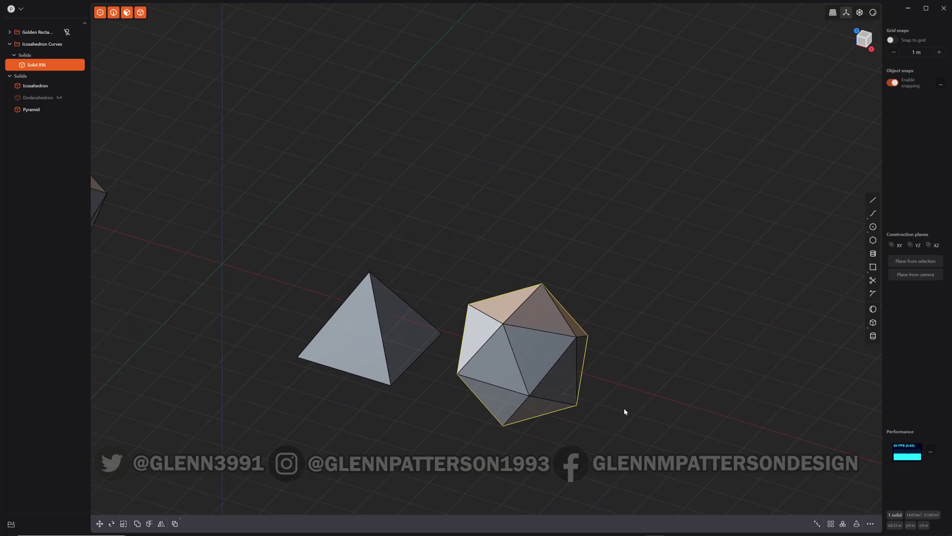
mouse_move(625, 410)
middle_down()
mouse_move(692, 400)
mouse_move(623, 414)
mouse_move(616, 399)
middle_up()
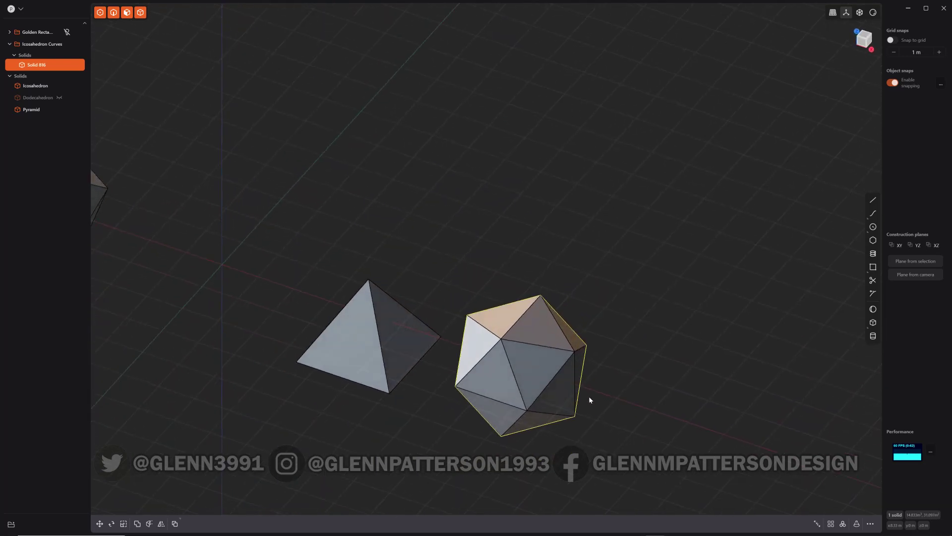
shift+middle_drag(238, 217, 458, 285)
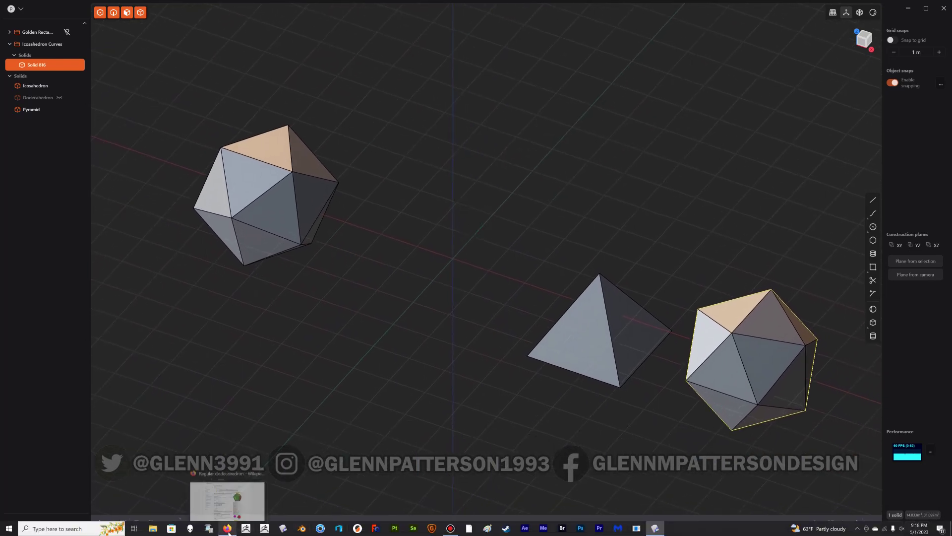
Switch to Firefox to look over the Pixel Fondue YouTube channel page and its Plasticity videos, and return to Plasticity
click(227, 529)
click(144, 8)
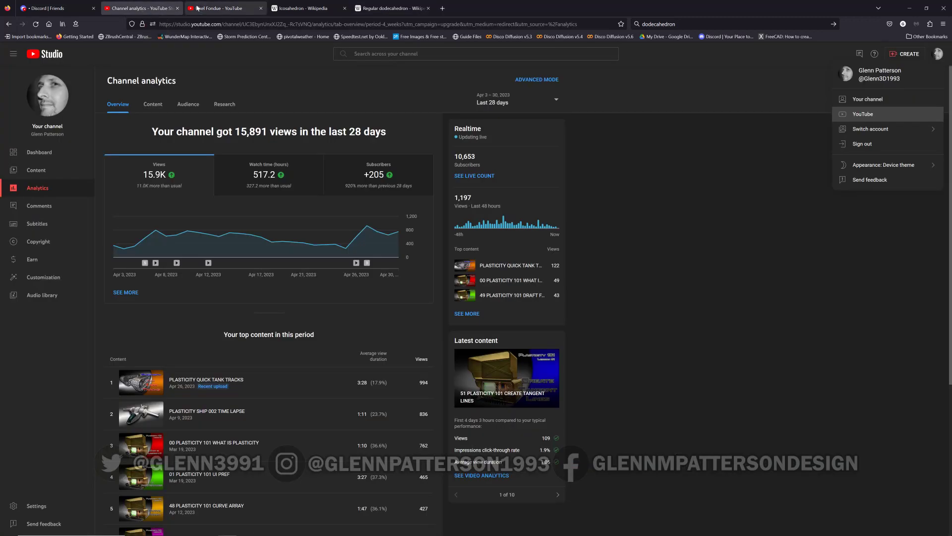
click(199, 9)
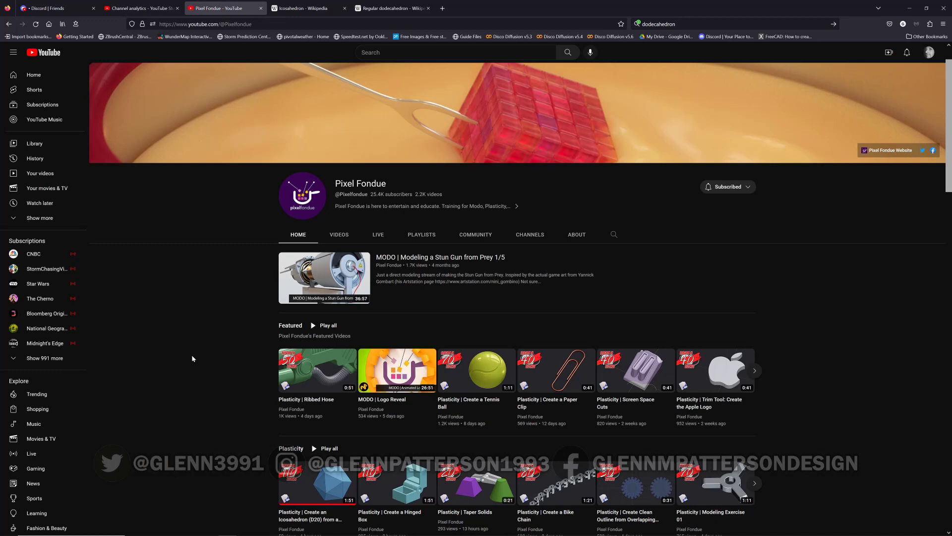
scroll(193, 358, down, 2)
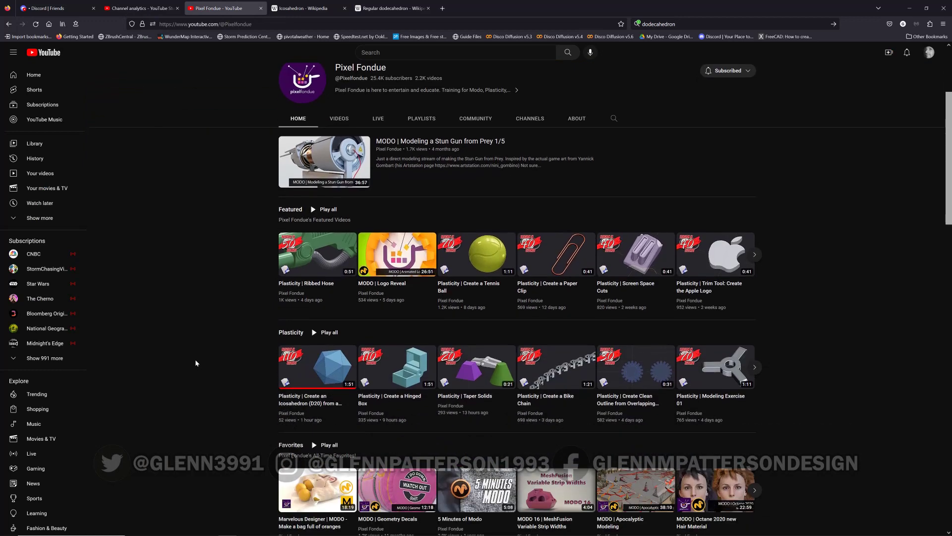
scroll(195, 359, up, 3)
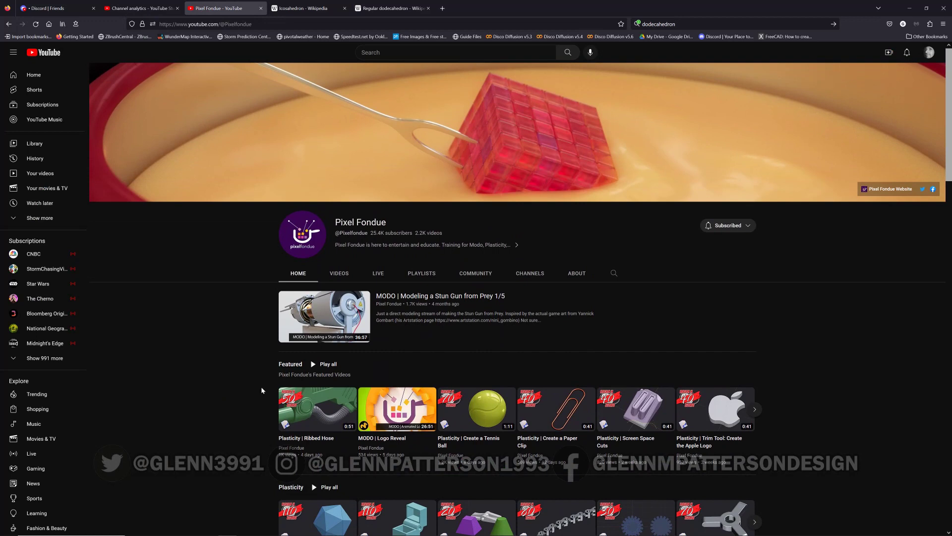
mouse_move(652, 532)
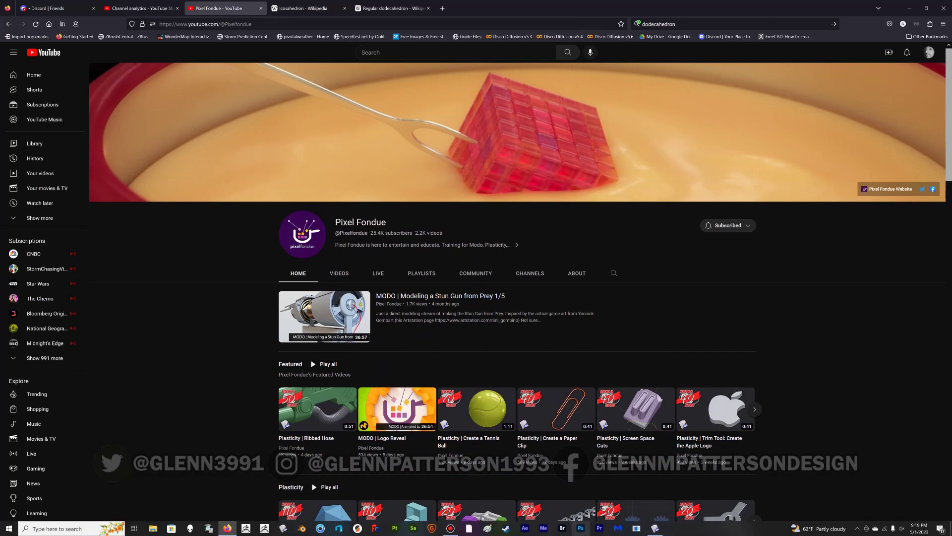
click(655, 528)
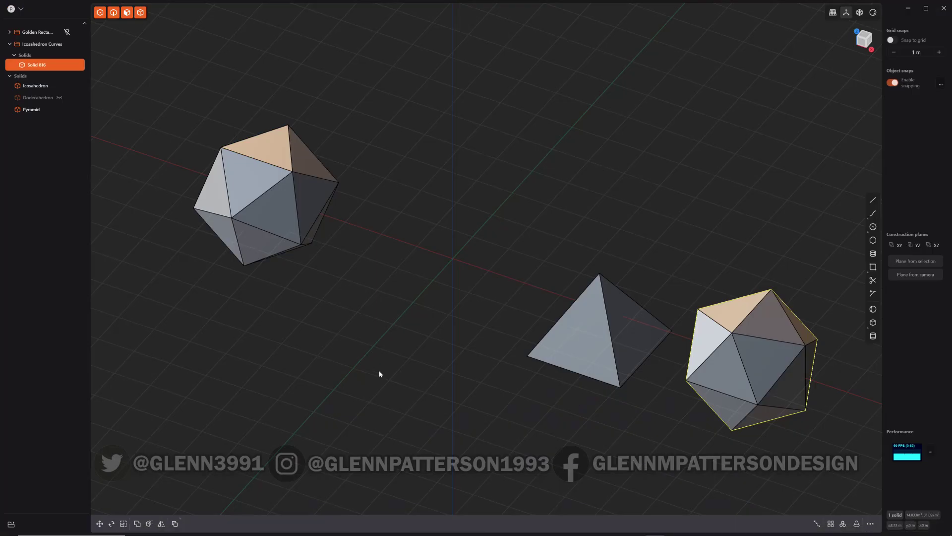